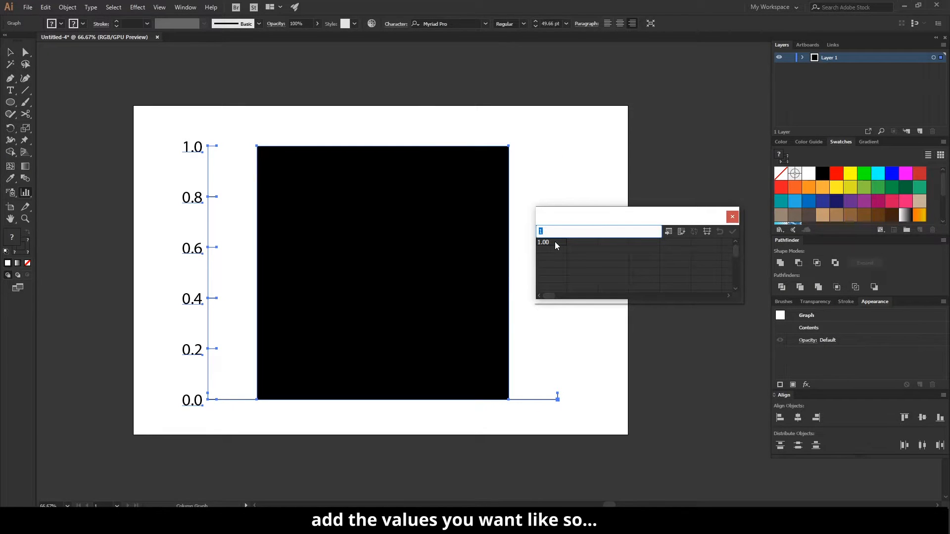
- Enter 80, 35, 70 and 50 in the first four cells of the graph data's first row
{"action": "key", "text": "Return"}
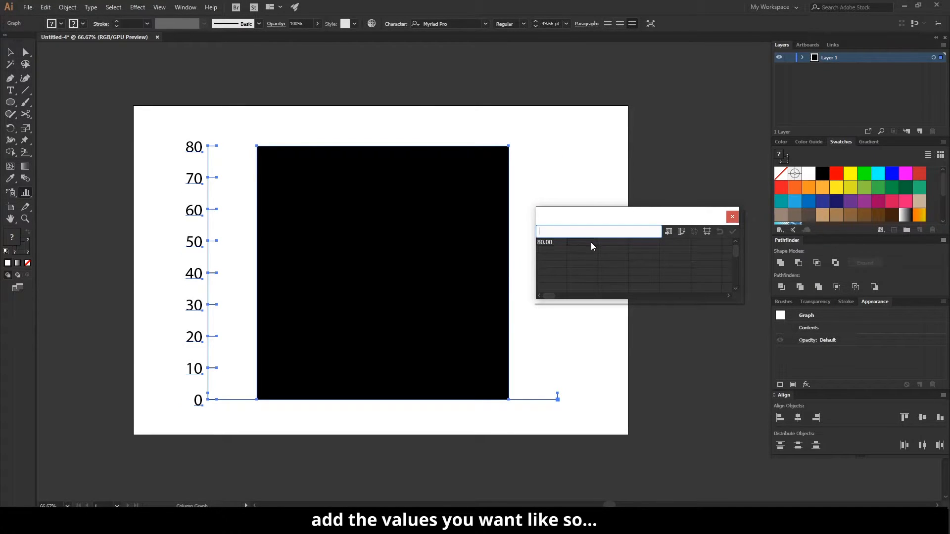
{"action": "type", "text": "35"}
{"action": "key", "text": "Return"}
{"action": "left_click", "coordinate": [608, 242]}
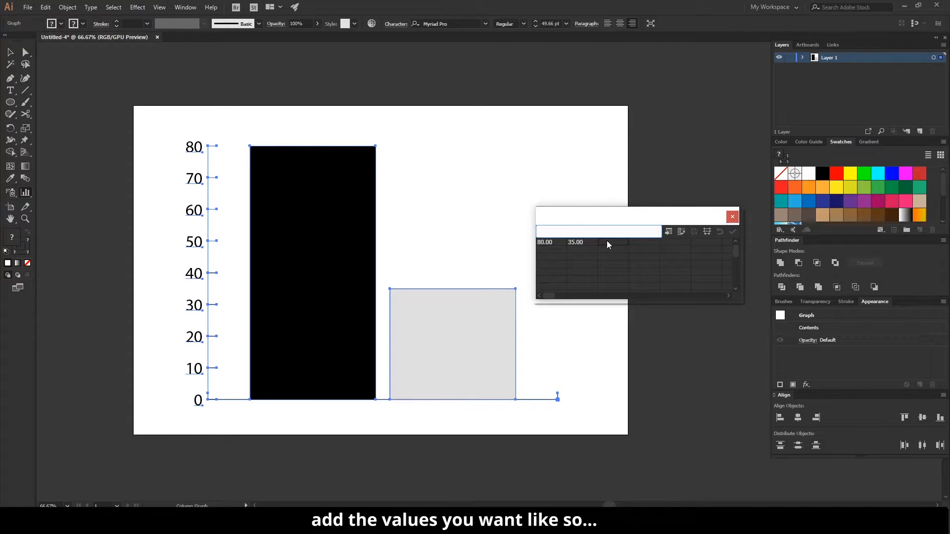
{"action": "type", "text": "70"}
{"action": "key", "text": "Return"}
{"action": "left_click", "coordinate": [635, 242]}
{"action": "type", "text": "50"}
{"action": "key", "text": "Return"}
- Enter 20, 15 and 90 in the next three cells of the data row and close the graph data window
{"action": "left_click", "coordinate": [672, 239]}
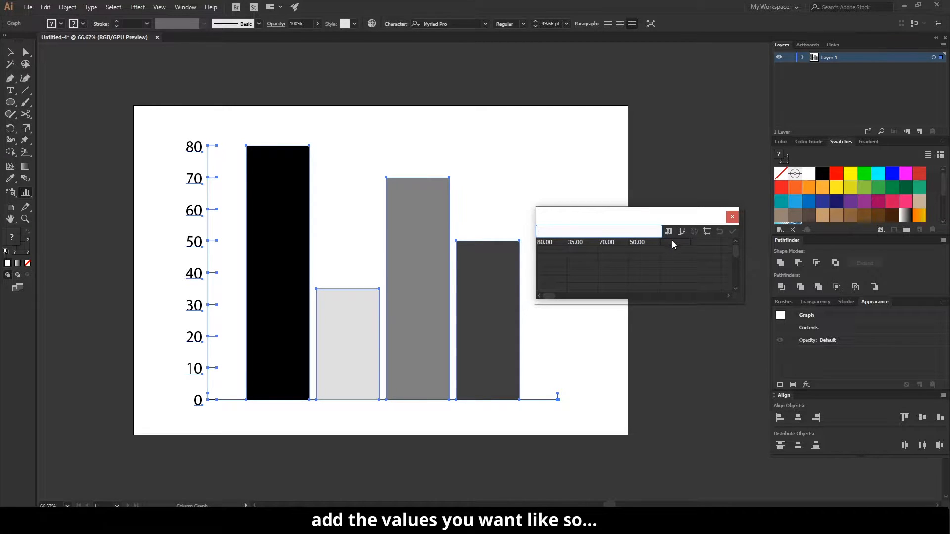
{"action": "type", "text": "20"}
{"action": "key", "text": "Return"}
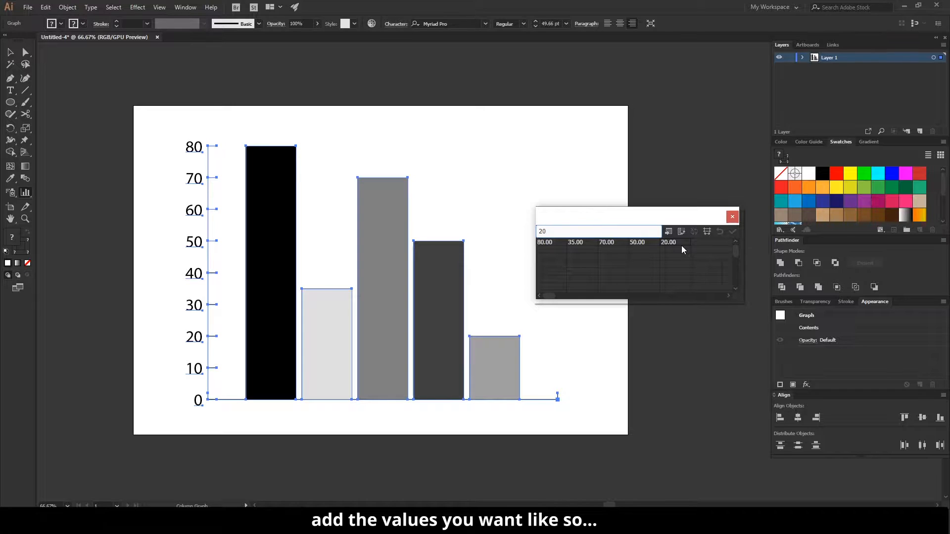
{"action": "left_click", "coordinate": [703, 241]}
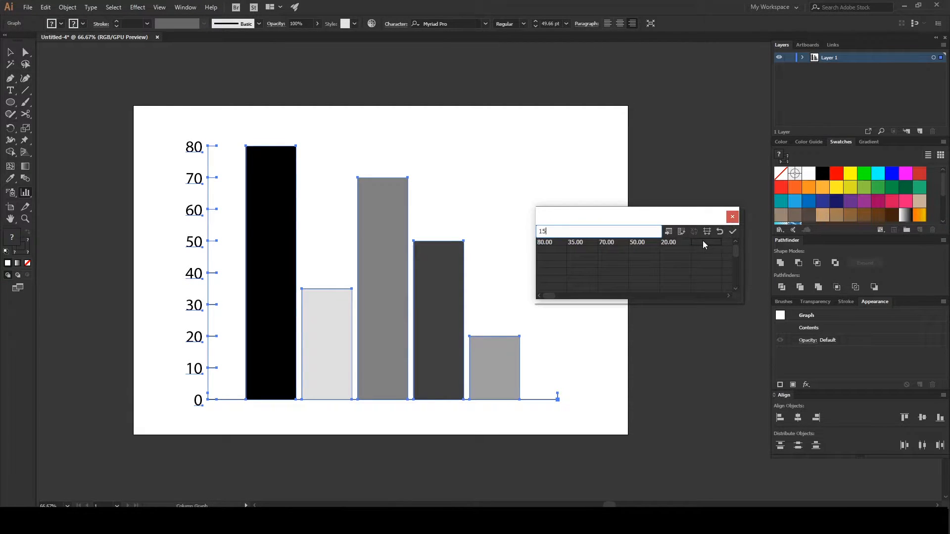
{"action": "key", "text": "Return"}
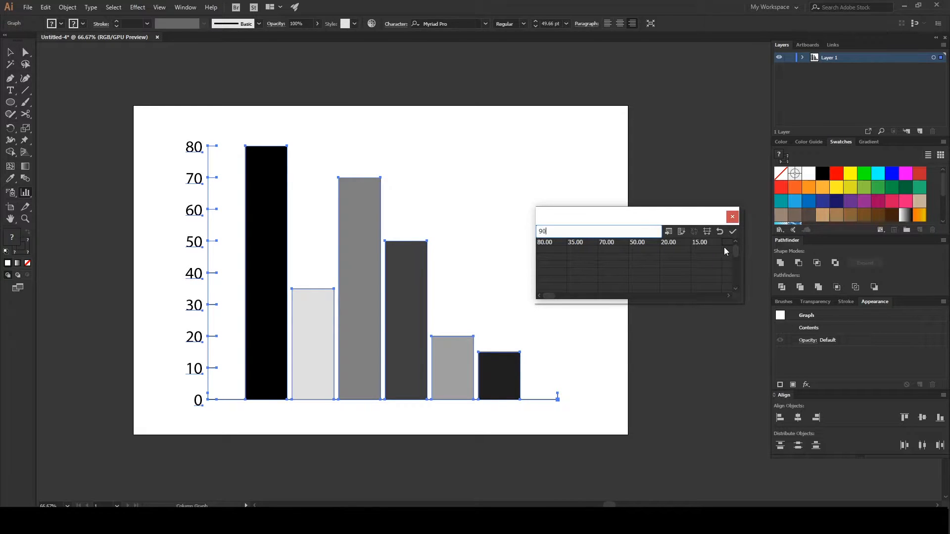
{"action": "left_click", "coordinate": [723, 247]}
{"action": "type", "text": "90"}
{"action": "key", "text": "Return"}
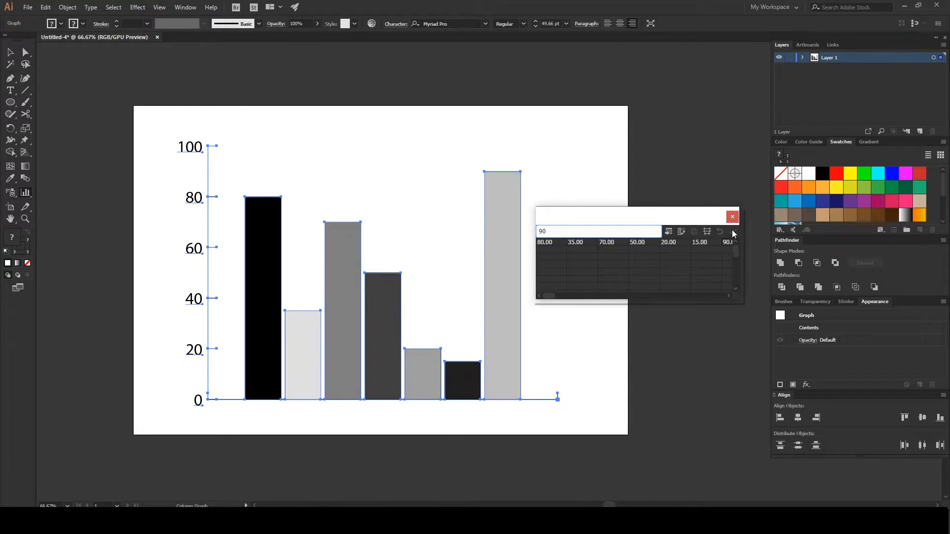
{"action": "left_click_drag", "start_coordinate": [691, 221], "coordinate": [710, 220]}
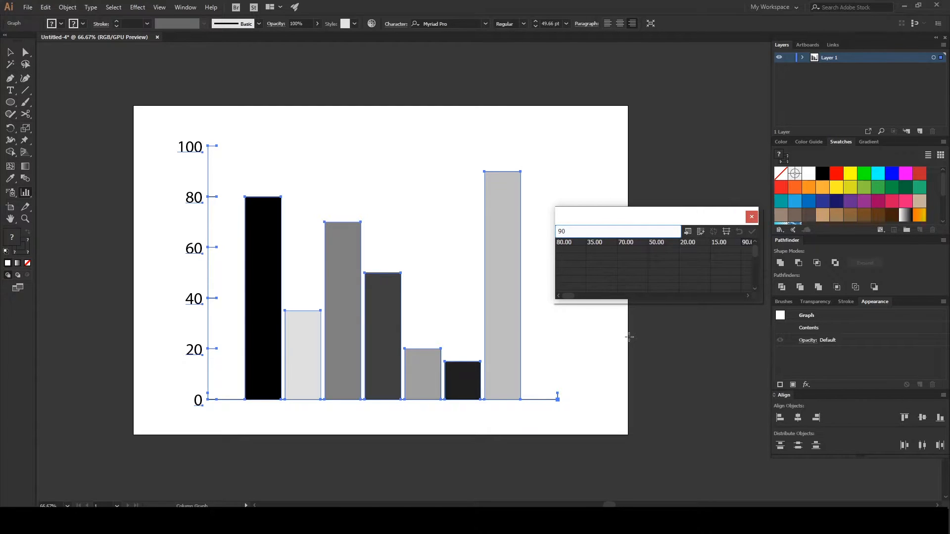
{"action": "left_click", "coordinate": [751, 216]}
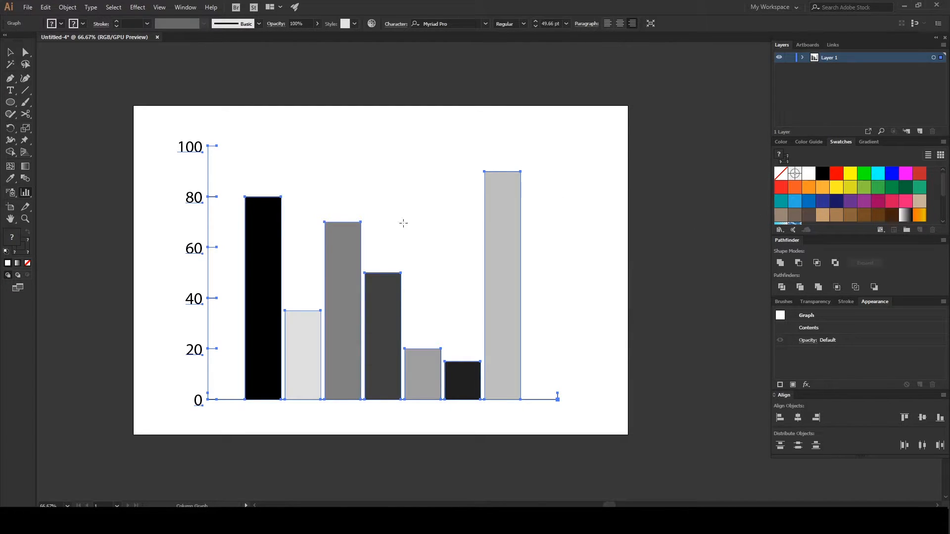
- Move the whole graph slightly up and to the right on the artboard, and deselect it
{"action": "left_click", "coordinate": [10, 53]}
{"action": "left_click_drag", "start_coordinate": [252, 230], "coordinate": [259, 224]}
{"action": "left_click", "coordinate": [54, 258]}
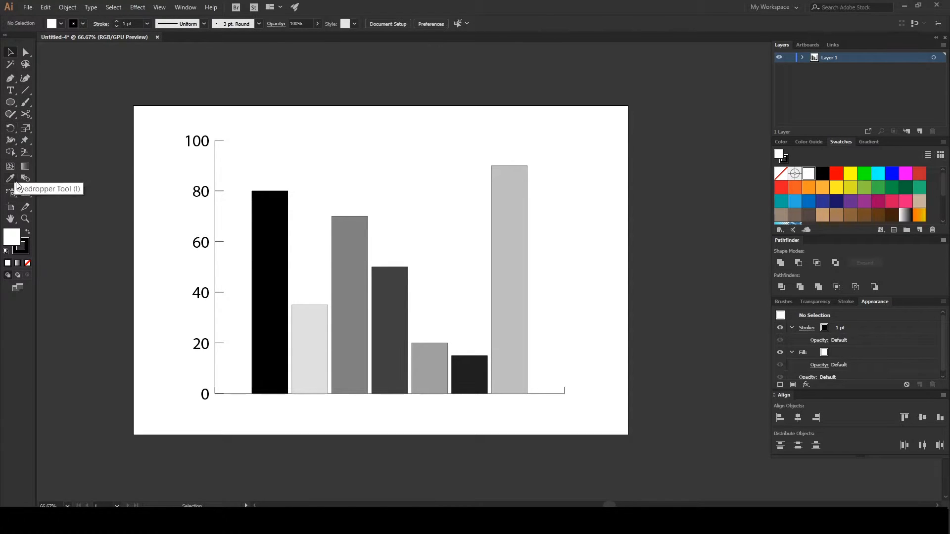
- Add the text label SUN below the first bar and set its font size to 36 pt
{"action": "left_click", "coordinate": [11, 91]}
{"action": "left_click", "coordinate": [259, 415]}
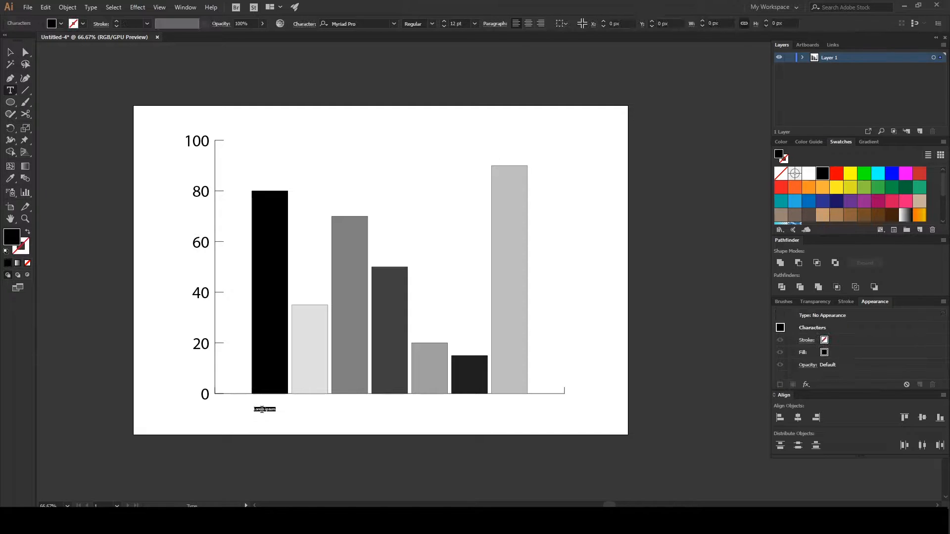
{"action": "type", "text": "SUN"}
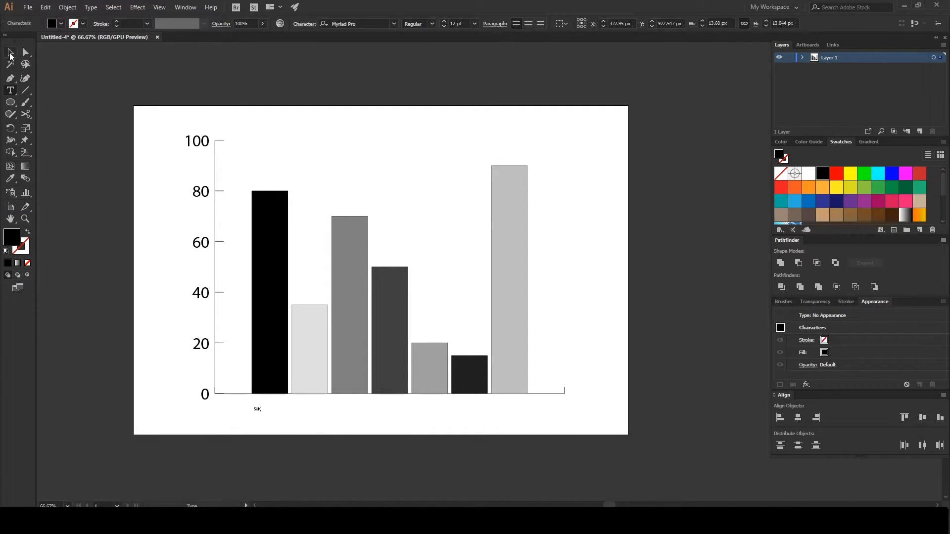
{"action": "left_click", "coordinate": [11, 53]}
{"action": "left_click", "coordinate": [475, 23]}
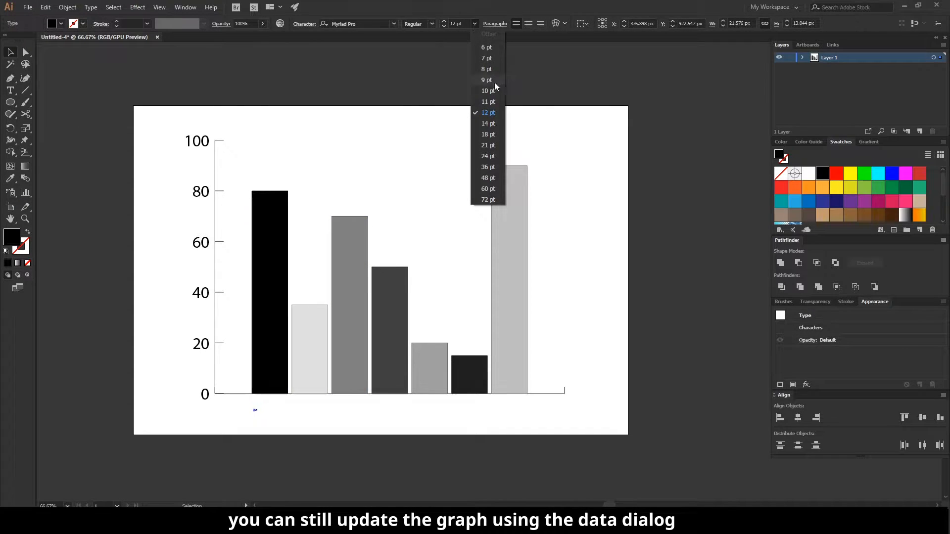
{"action": "left_click", "coordinate": [488, 166]}
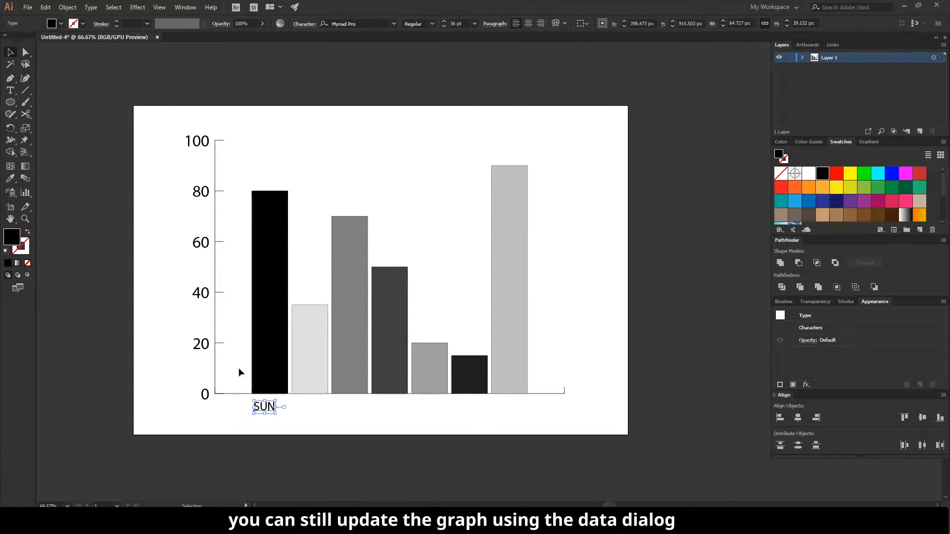
- Duplicate the SUN label beneath the second bar and change the copy to MON
{"action": "left_click_drag", "start_coordinate": [267, 407], "coordinate": [314, 410]}
{"action": "double_click", "coordinate": [313, 409]}
{"action": "key", "text": "ctrl+a"}
{"action": "type", "text": "MON"}
{"action": "key", "text": "Escape"}
- Place label copies beneath the third and fourth bars and change their text to TUE and WED
{"action": "left_click_drag", "start_coordinate": [322, 410], "coordinate": [417, 410]}
{"action": "double_click", "coordinate": [349, 407]}
{"action": "type", "text": "TUE"}
{"action": "key", "text": "Escape"}
{"action": "double_click", "coordinate": [387, 407]}
{"action": "type", "text": "wed"}
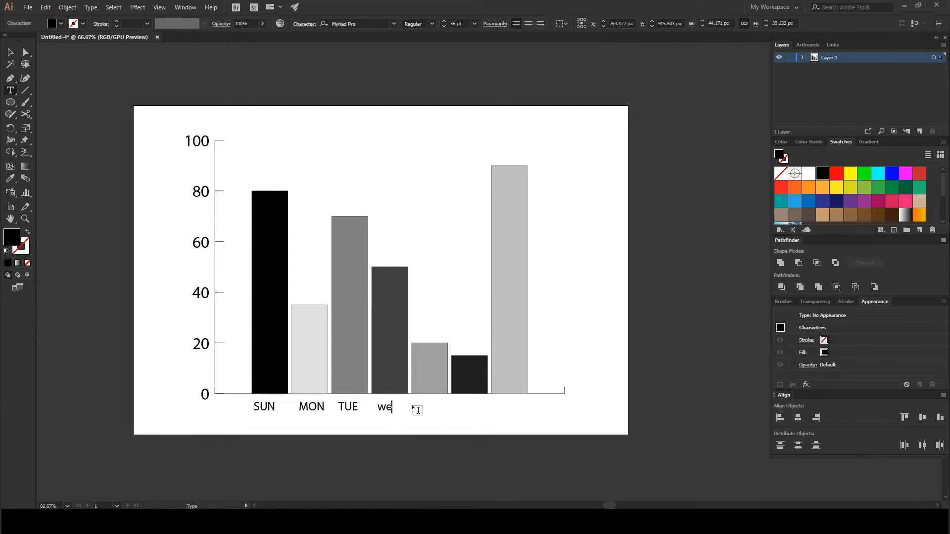
{"action": "key", "text": "BackSpace"}
{"action": "key", "text": "BackSpace"}
{"action": "key", "text": "BackSpace"}
{"action": "type", "text": "WED"}
{"action": "key", "text": "Escape"}
- Place label copies beneath the fifth and sixth bars and change their text to THU and FRI
{"action": "left_click_drag", "start_coordinate": [396, 416], "coordinate": [419, 411]}
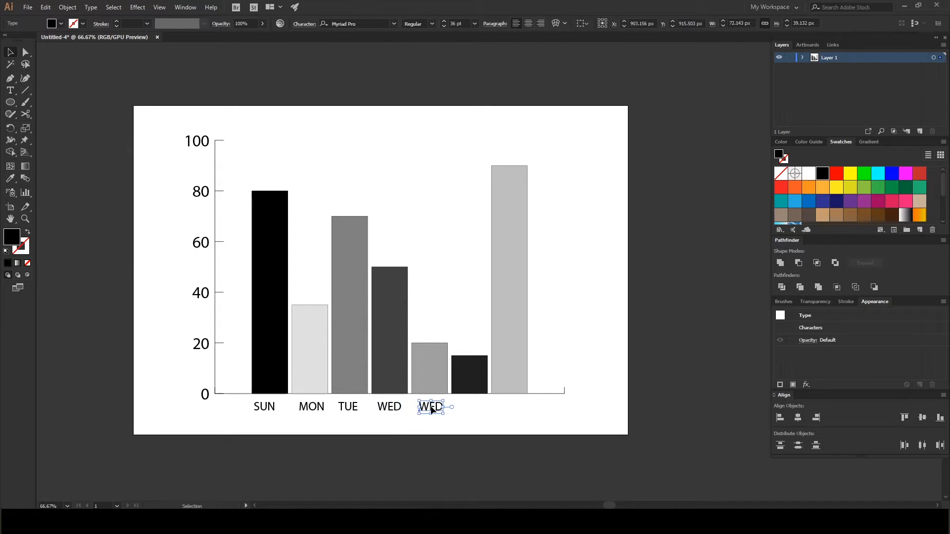
{"action": "double_click", "coordinate": [430, 406]}
{"action": "type", "text": "THU"}
{"action": "key", "text": "Escape"}
{"action": "left_click_drag", "start_coordinate": [429, 410], "coordinate": [468, 410]}
{"action": "double_click", "coordinate": [469, 407]}
{"action": "type", "text": "FRI"}
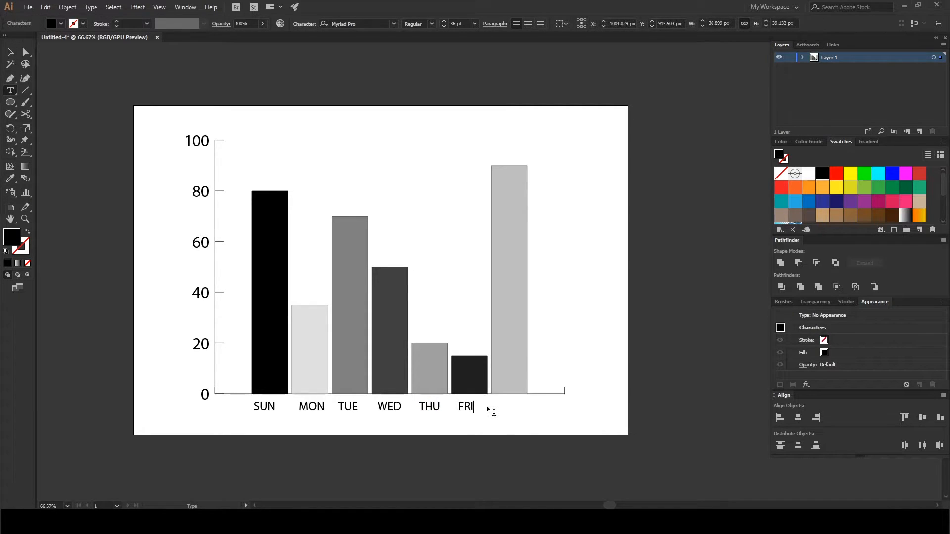
{"action": "key", "text": "Escape"}
- Duplicate the FRI label beneath the last bar and change the copy to SAT
{"action": "left_click_drag", "start_coordinate": [470, 409], "coordinate": [511, 409]}
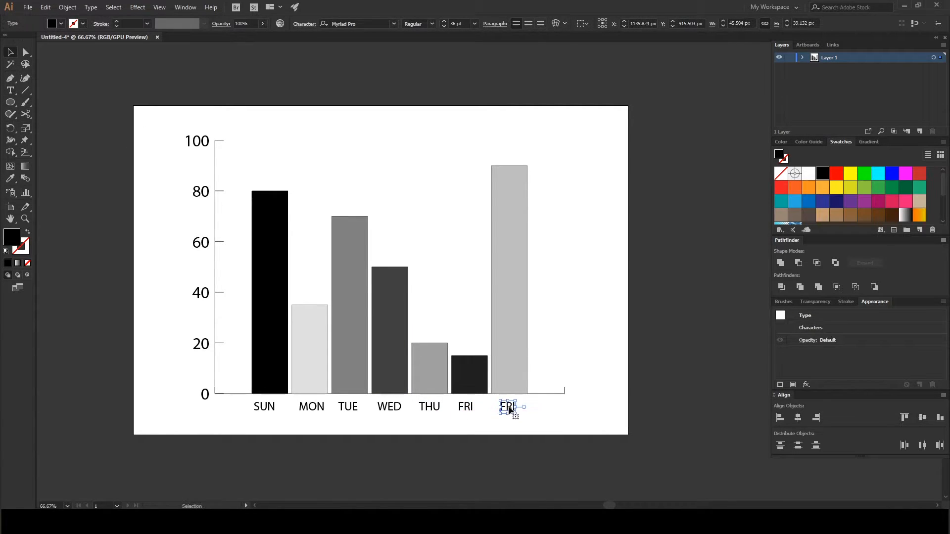
{"action": "double_click", "coordinate": [508, 407]}
{"action": "type", "text": "SAT"}
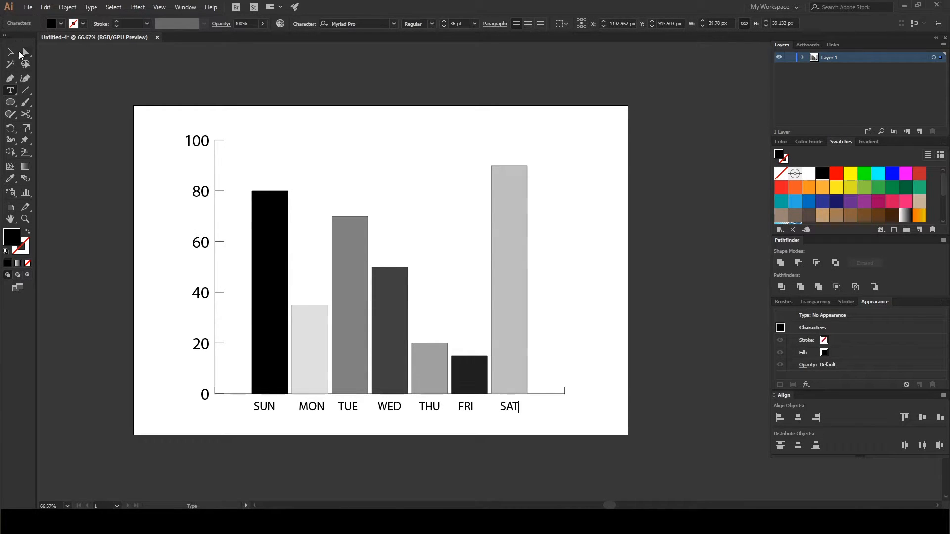
{"action": "key", "text": "Escape"}
- Space the seven day labels evenly with Horizontal Distribute Center, and deselect them
{"action": "left_click_drag", "start_coordinate": [238, 410], "coordinate": [558, 431]}
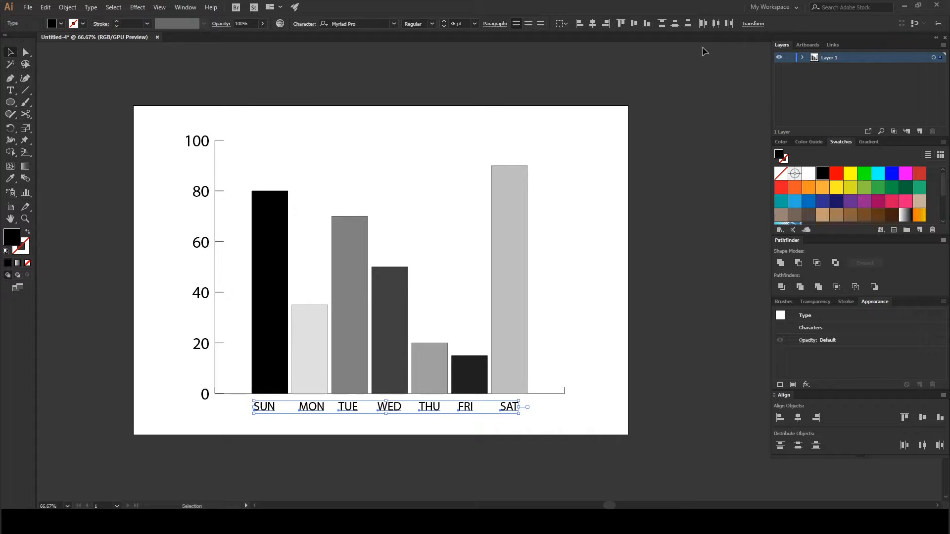
{"action": "left_click", "coordinate": [560, 26]}
{"action": "left_click", "coordinate": [586, 36]}
{"action": "left_click", "coordinate": [718, 26]}
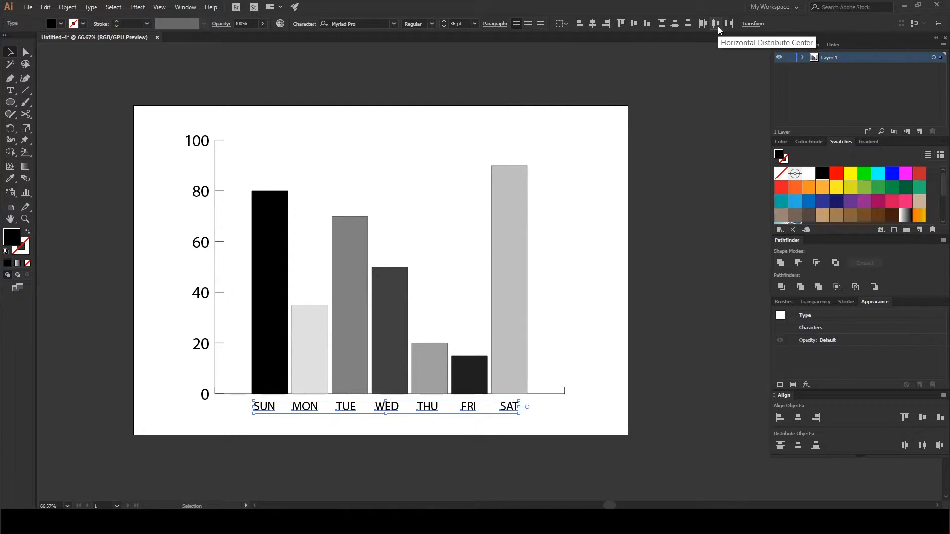
{"action": "left_click", "coordinate": [614, 250]}
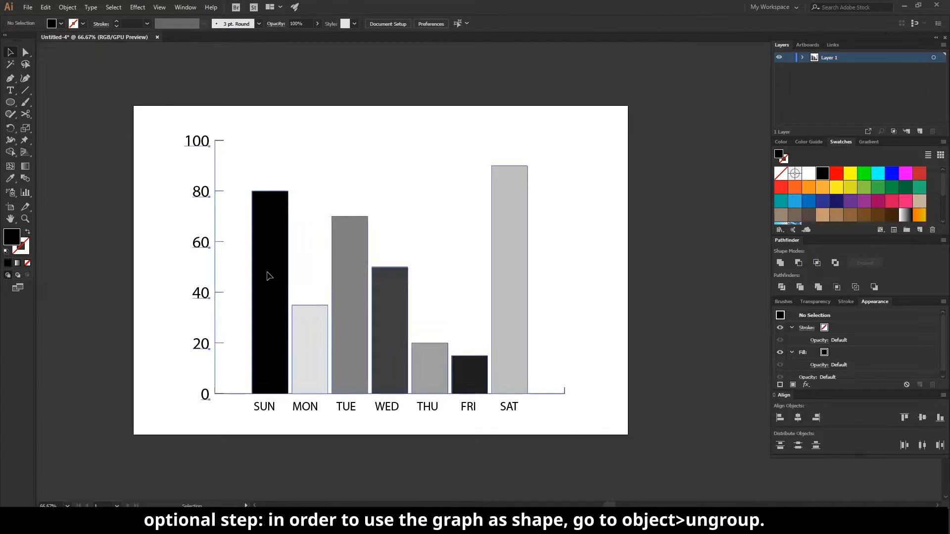
- Ungroup the graph object into regular shapes, accepting the loss of its editable graph data
{"action": "left_click", "coordinate": [299, 319]}
{"action": "left_click", "coordinate": [802, 59]}
{"action": "scroll", "coordinate": [841, 113], "scroll_direction": "down", "scroll_amount": 2}
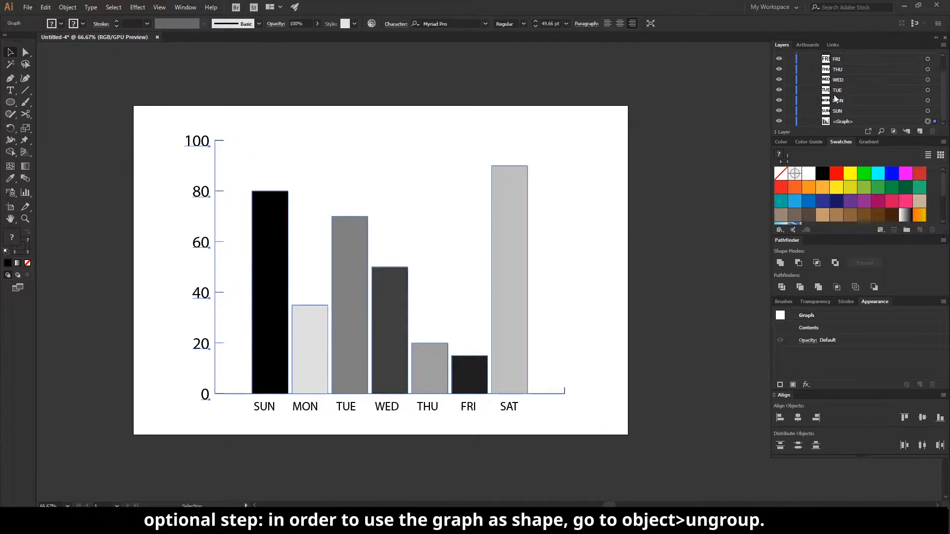
{"action": "left_click", "coordinate": [842, 122]}
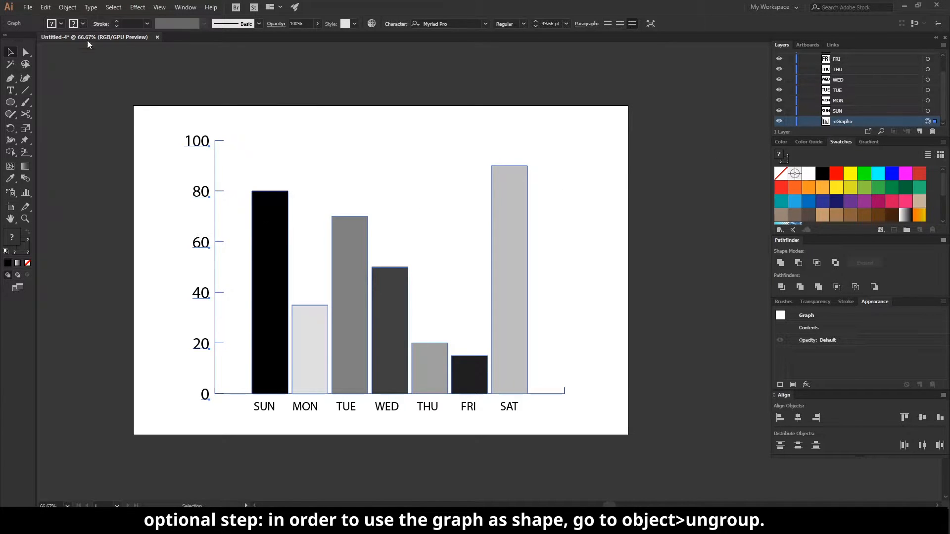
{"action": "left_click", "coordinate": [68, 5]}
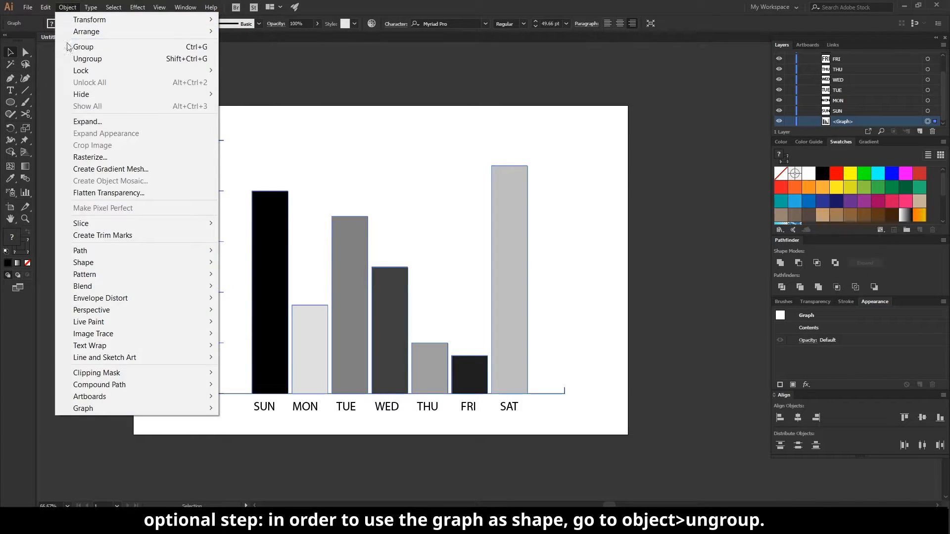
{"action": "left_click", "coordinate": [120, 59]}
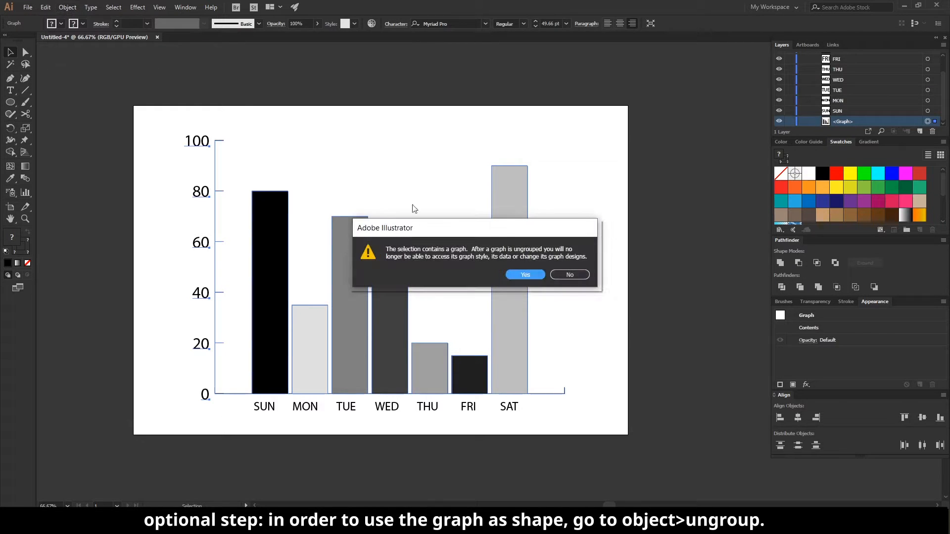
{"action": "left_click", "coordinate": [529, 274]}
{"action": "left_click", "coordinate": [578, 227]}
{"action": "left_click", "coordinate": [516, 243]}
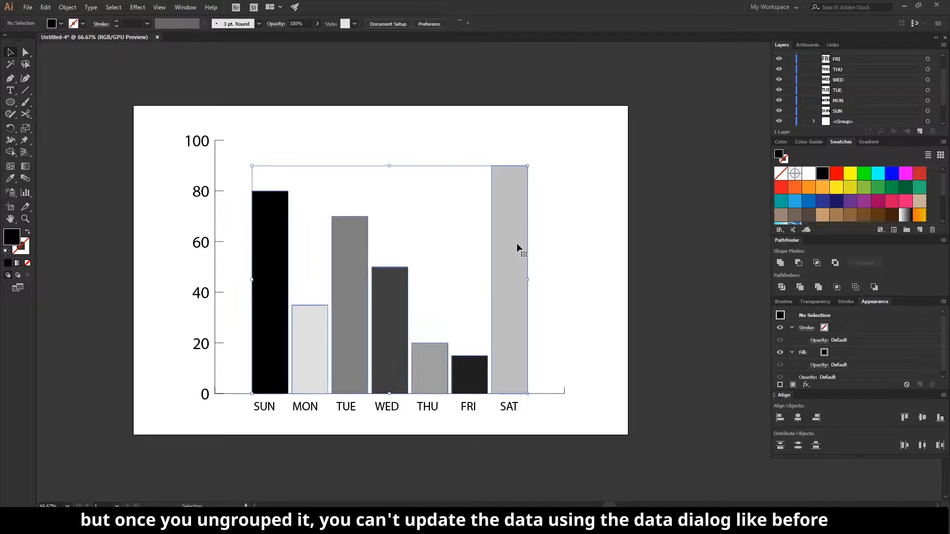
{"action": "left_click_drag", "start_coordinate": [516, 243], "coordinate": [515, 235]}
{"action": "key", "text": "ctrl+z"}
- Select the vertical axis group and check which group in the layer list holds it
{"action": "left_click", "coordinate": [232, 205]}
{"action": "left_click", "coordinate": [218, 196]}
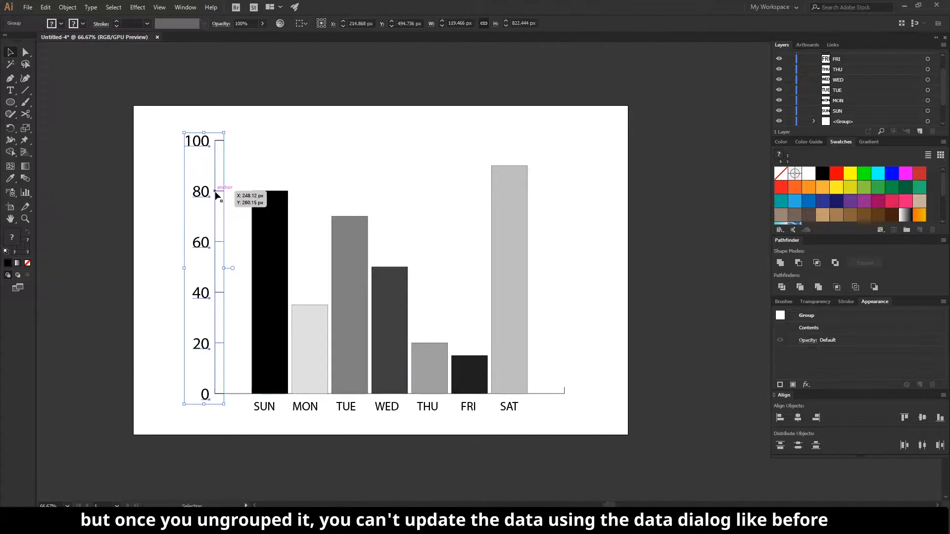
{"action": "scroll", "coordinate": [841, 99], "scroll_direction": "down", "scroll_amount": 1}
{"action": "left_click", "coordinate": [797, 113]}
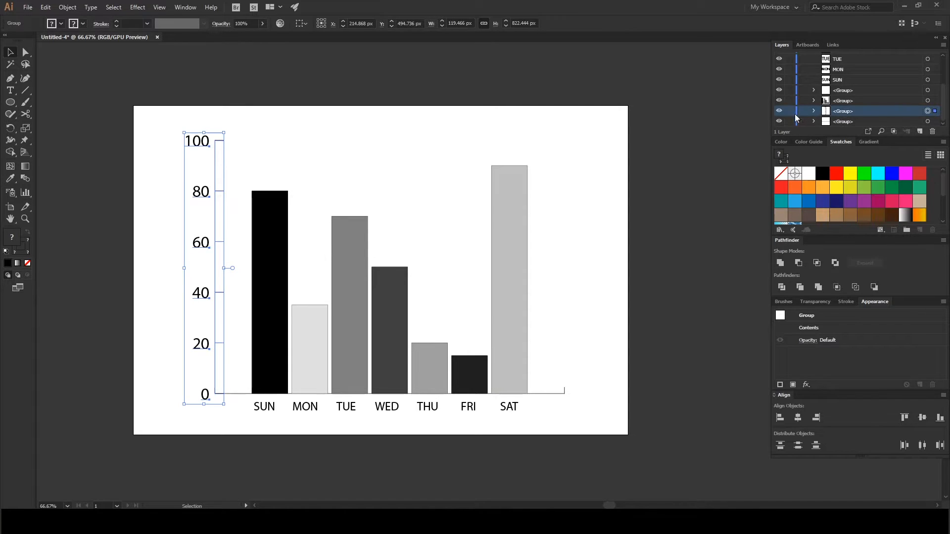
{"action": "left_click", "coordinate": [778, 111]}
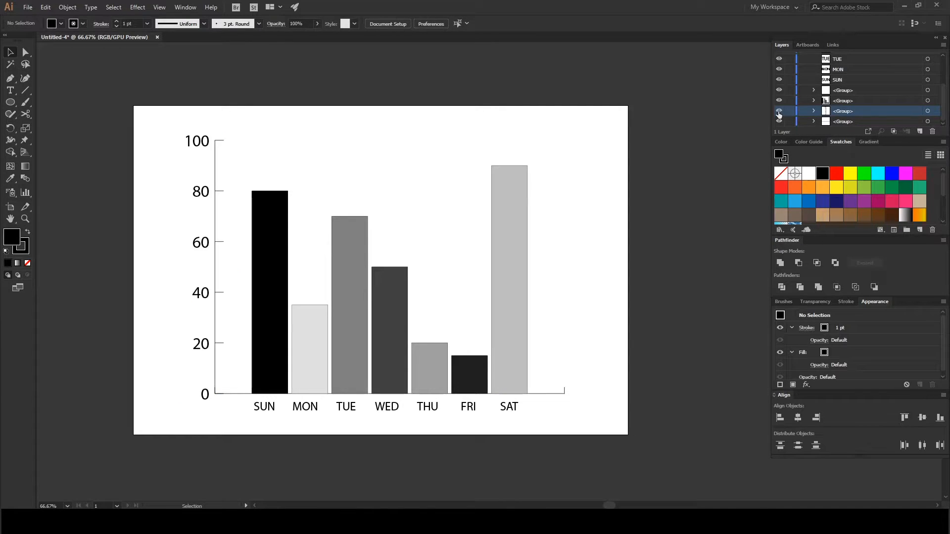
- Ungroup the vertical axis so that its numbers and lines are separate objects, and deselect
{"action": "left_click", "coordinate": [211, 178]}
{"action": "right_click", "coordinate": [215, 174]}
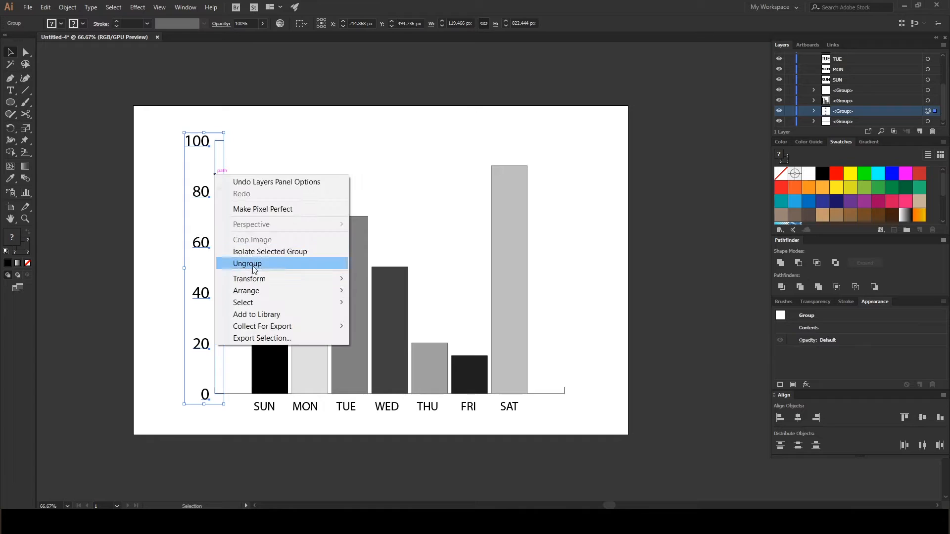
{"action": "left_click", "coordinate": [270, 264]}
{"action": "left_click", "coordinate": [249, 143]}
- Check the individual parts of the ungrouped graph by selecting the axis numbers, tick marks, baseline and day labels
{"action": "left_click", "coordinate": [195, 144]}
{"action": "left_click", "coordinate": [244, 141]}
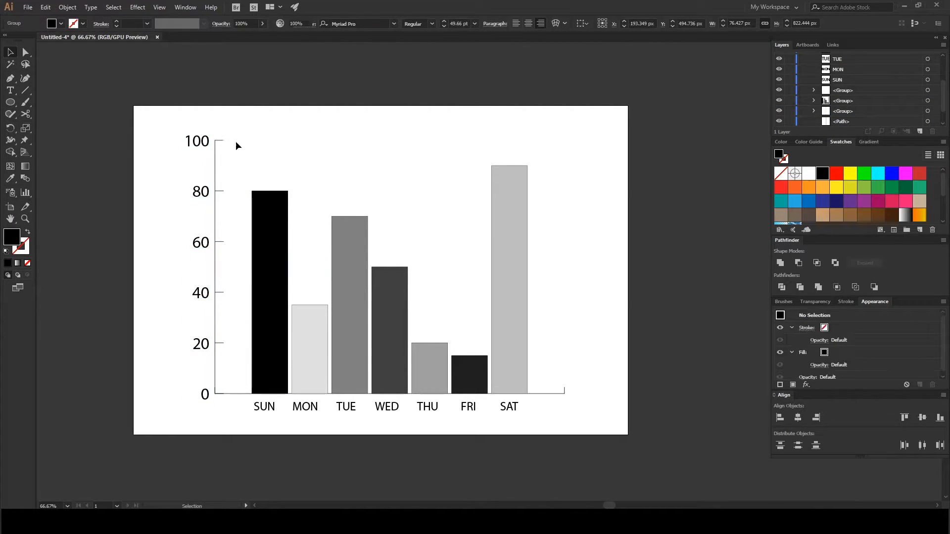
{"action": "left_click", "coordinate": [217, 142]}
{"action": "left_click", "coordinate": [245, 304]}
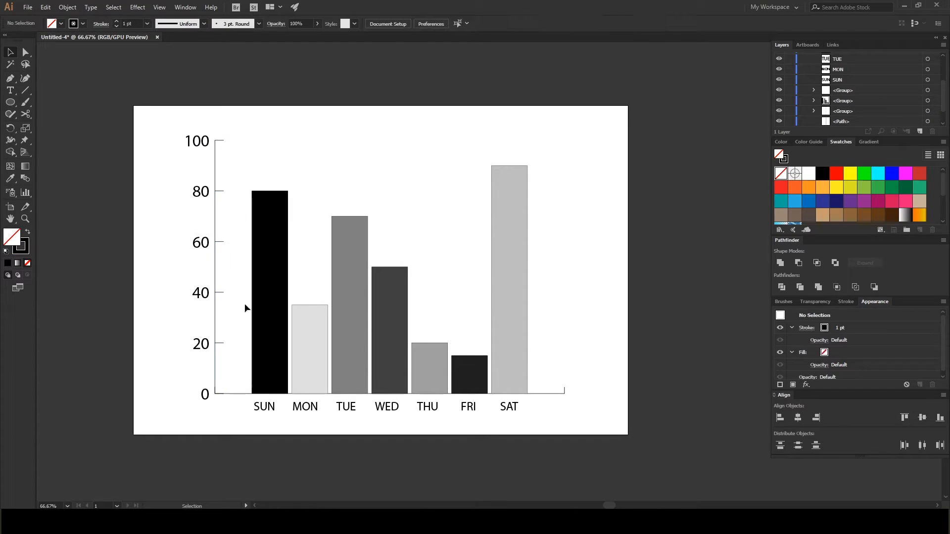
{"action": "left_click", "coordinate": [241, 393]}
{"action": "left_click", "coordinate": [592, 318]}
{"action": "left_click", "coordinate": [426, 410]}
{"action": "left_click", "coordinate": [570, 309]}
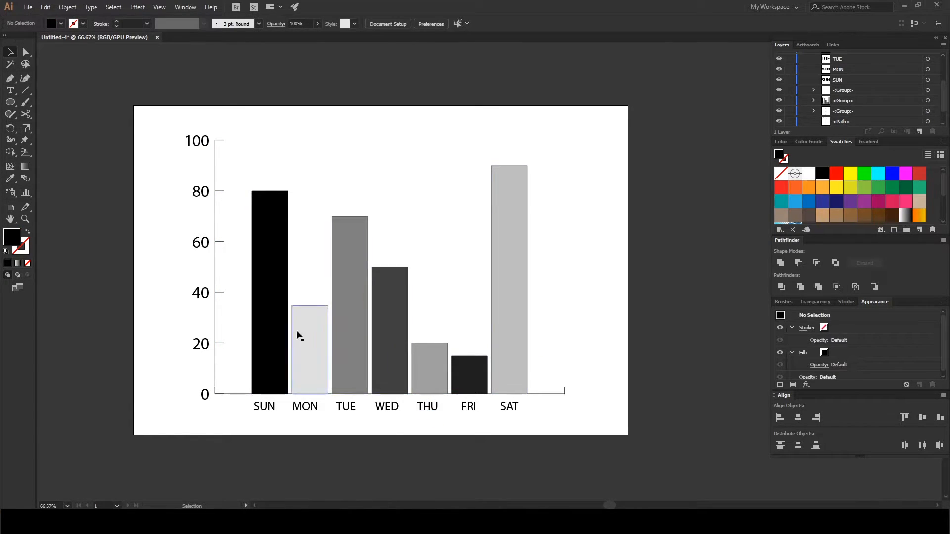
- Select the axis numbers, check which group in the layer list holds them, and deselect
{"action": "left_click", "coordinate": [195, 150]}
{"action": "scroll", "coordinate": [850, 122], "scroll_direction": "down", "scroll_amount": 1}
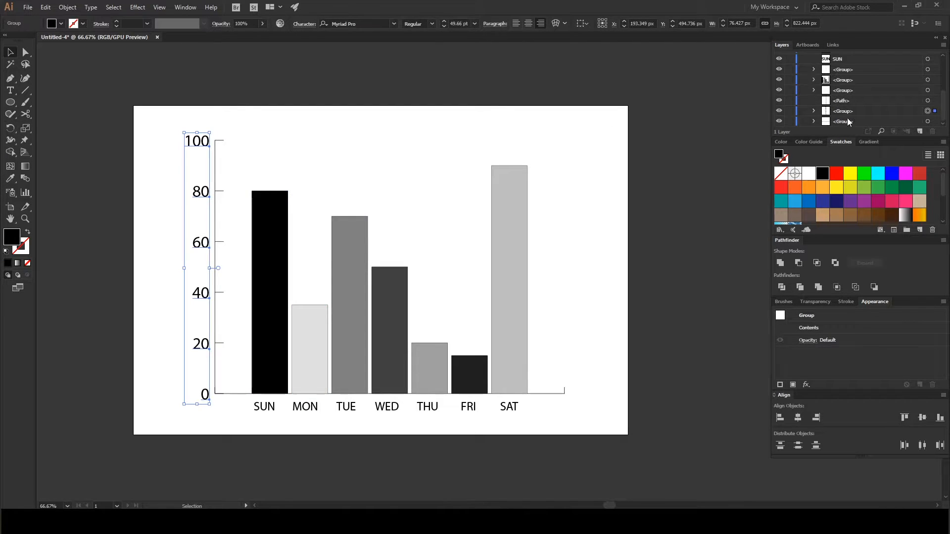
{"action": "scroll", "coordinate": [844, 117], "scroll_direction": "up", "scroll_amount": 3}
{"action": "left_click", "coordinate": [565, 186]}
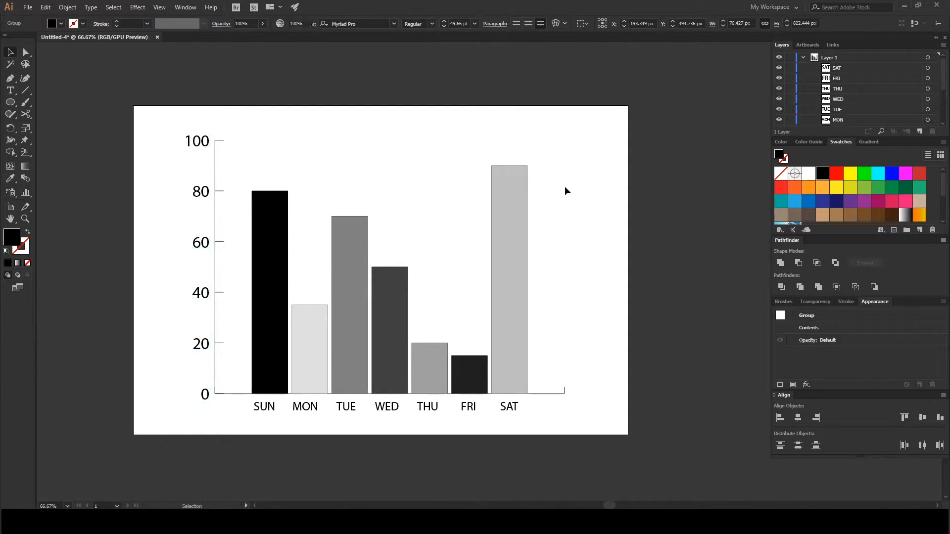
- Fill all seven graph columns with the light blue swatch and deselect them
{"action": "left_click", "coordinate": [513, 214]}
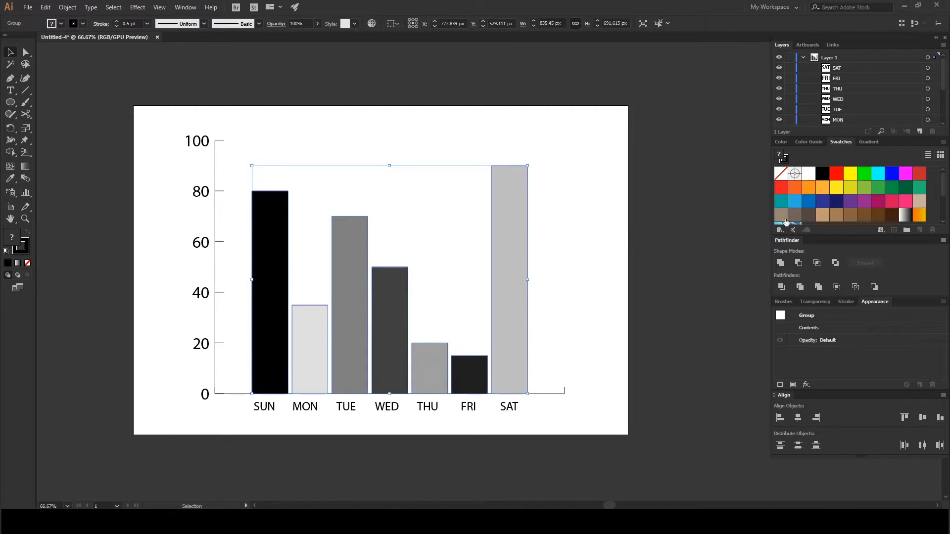
{"action": "left_click", "coordinate": [793, 203]}
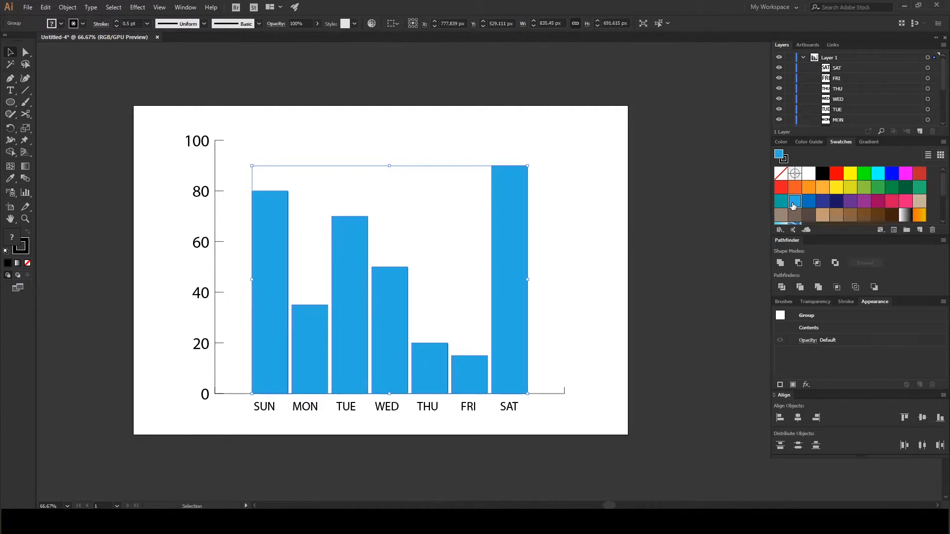
{"action": "left_click", "coordinate": [556, 411]}
- Recolour the axis numbers and day labels medium blue and give the axis lines a light blue stroke
{"action": "left_click", "coordinate": [795, 203]}
{"action": "left_click_drag", "start_coordinate": [160, 127], "coordinate": [213, 209]}
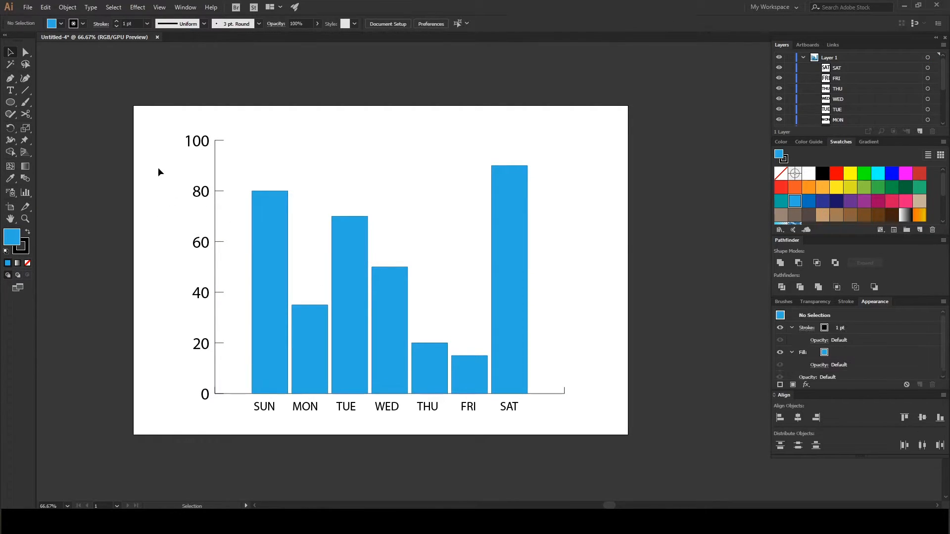
{"action": "key", "text": "ctrl+a"}
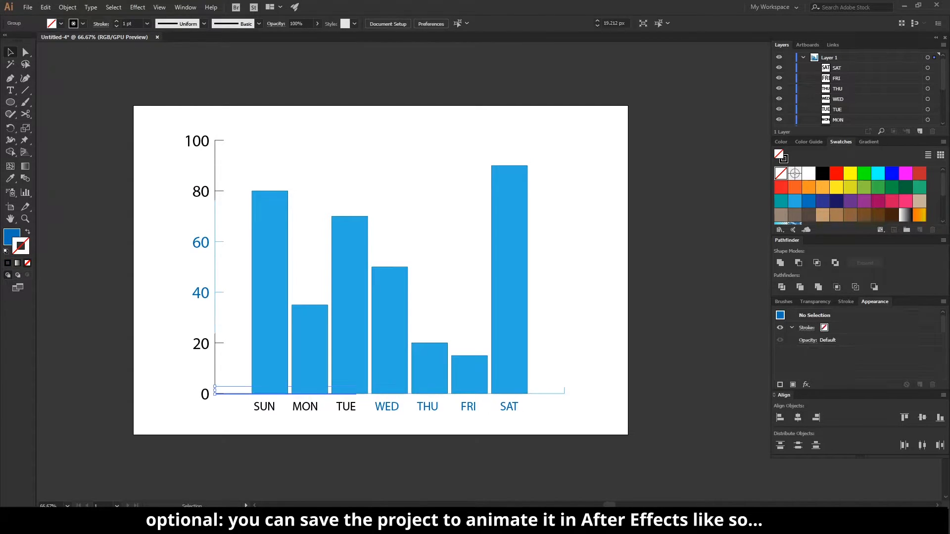
- Release the contents of Layer 1 to layers in sequence and move all the resulting layers out of Layer 1
{"action": "left_click", "coordinate": [943, 45]}
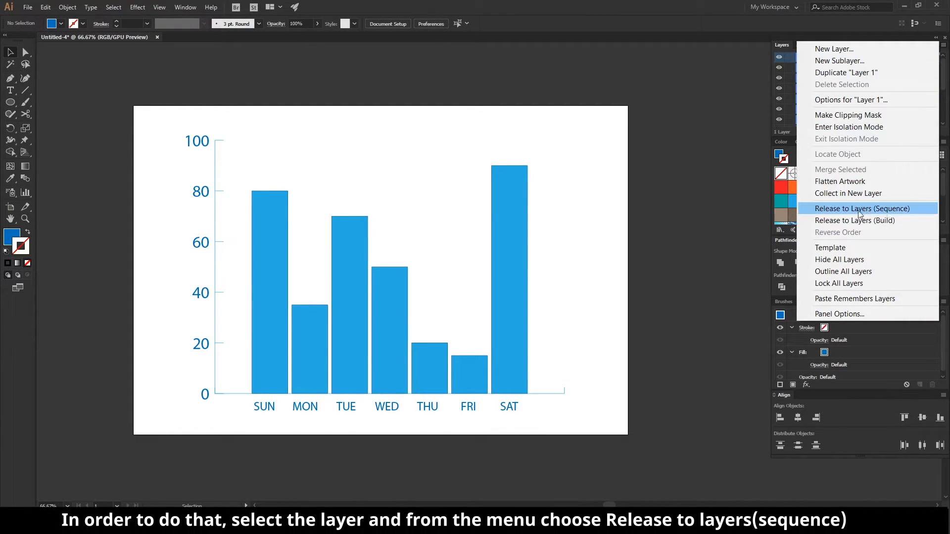
{"action": "left_click", "coordinate": [905, 211]}
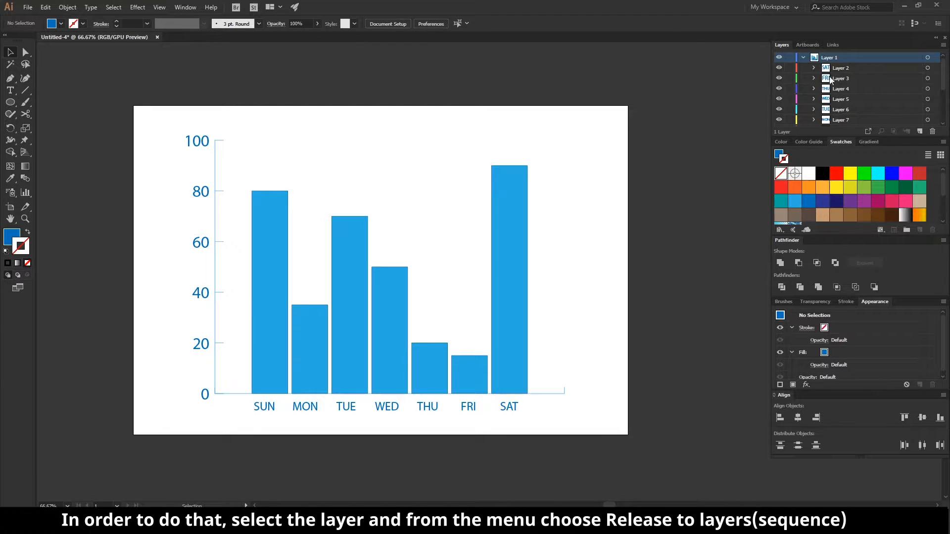
{"action": "scroll", "coordinate": [848, 69], "scroll_direction": "down", "scroll_amount": 3}
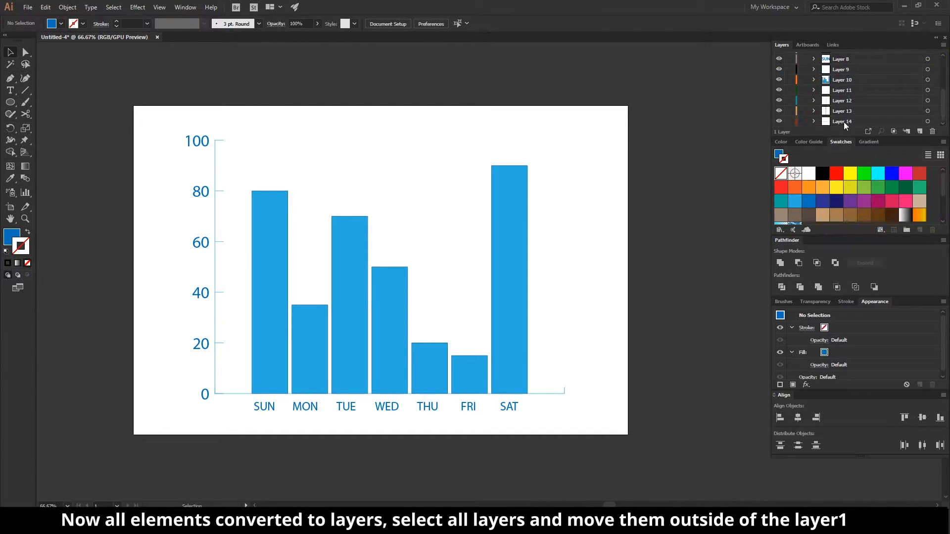
{"action": "left_click", "coordinate": [840, 122], "text": "shift"}
{"action": "left_click_drag", "start_coordinate": [838, 103], "coordinate": [845, 54]}
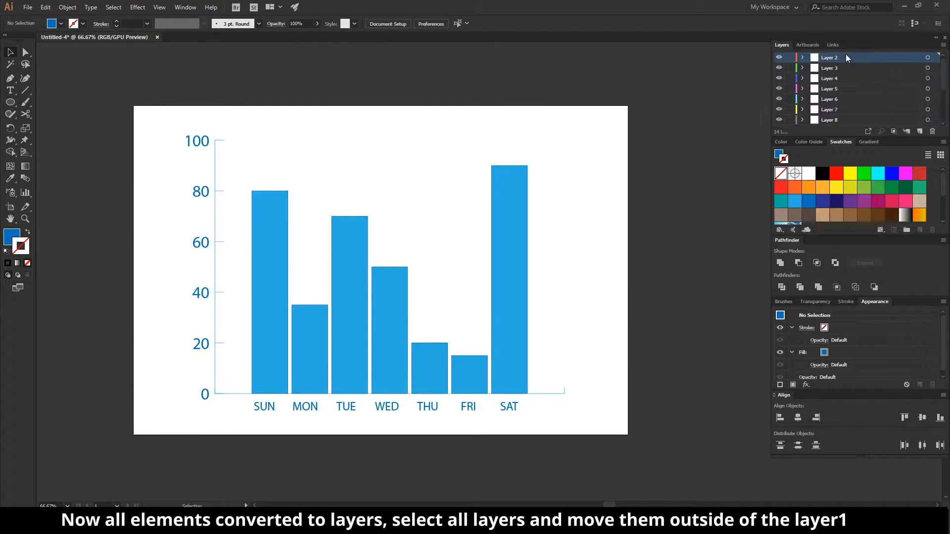
- Group the seven weekday labels together and rename their layer "days"
{"action": "left_click_drag", "start_coordinate": [237, 403], "coordinate": [563, 429]}
{"action": "key", "text": "ctrl+g"}
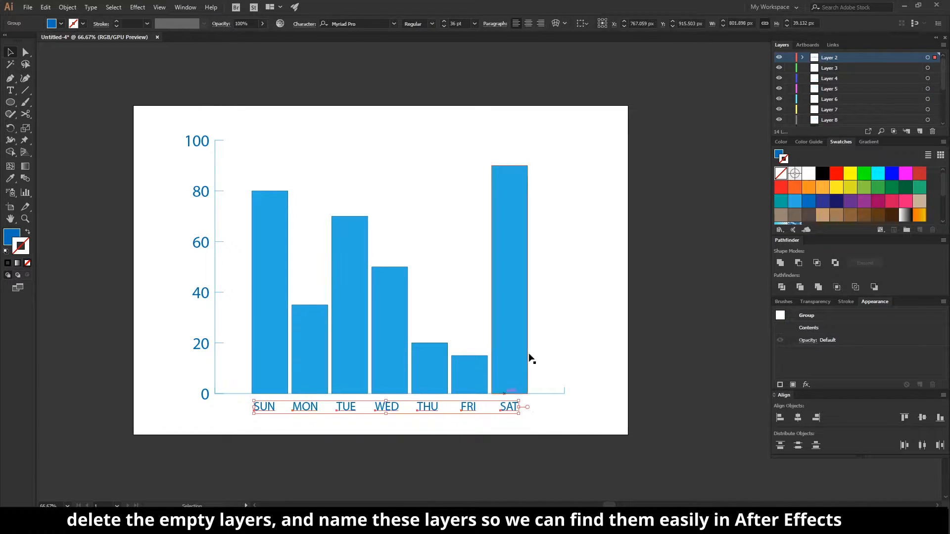
{"action": "double_click", "coordinate": [829, 57]}
{"action": "type", "text": "days"}
{"action": "key", "text": "Return"}
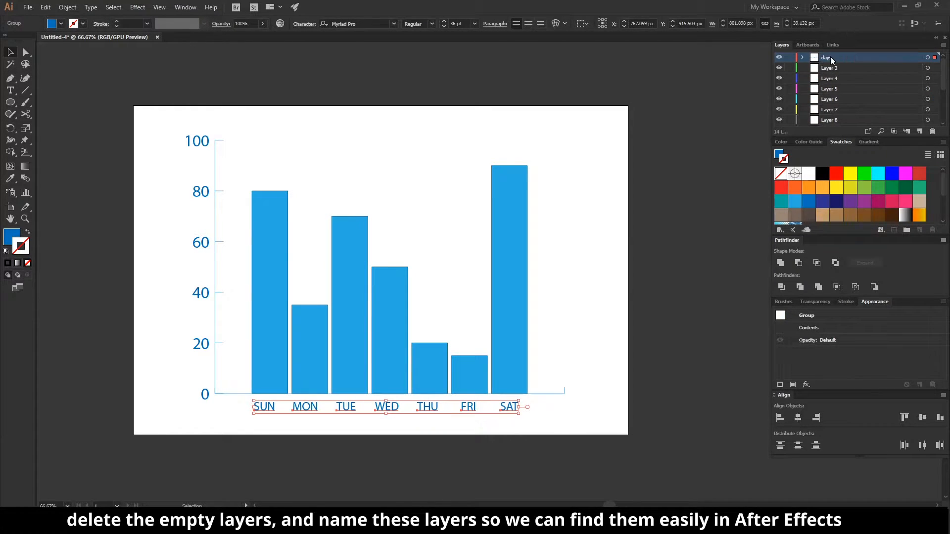
- Identify the layer that holds the vertical axis numbers and rename it "numbers"
{"action": "left_click", "coordinate": [208, 241]}
{"action": "scroll", "coordinate": [837, 121], "scroll_direction": "down", "scroll_amount": 2}
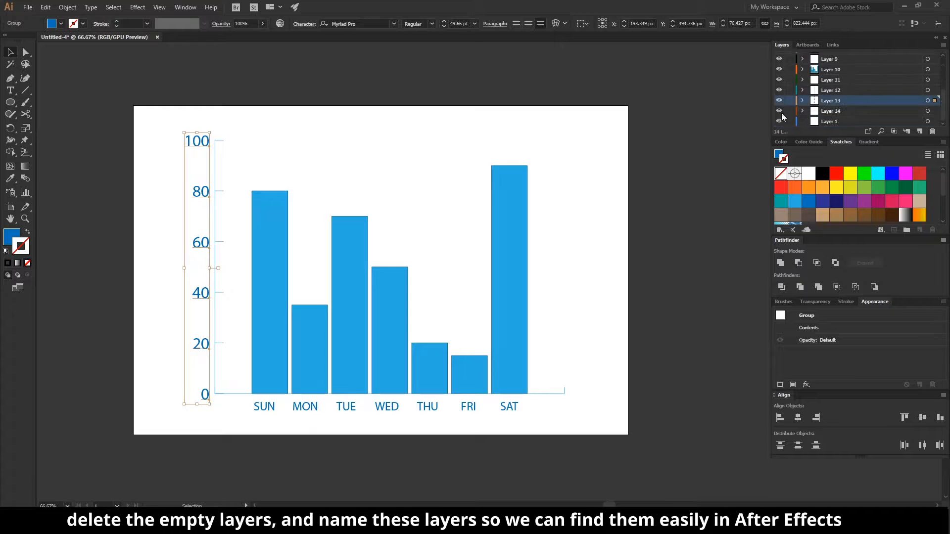
{"action": "left_click", "coordinate": [779, 101]}
{"action": "left_click", "coordinate": [779, 101]}
{"action": "double_click", "coordinate": [830, 100]}
{"action": "type", "text": "numbers"}
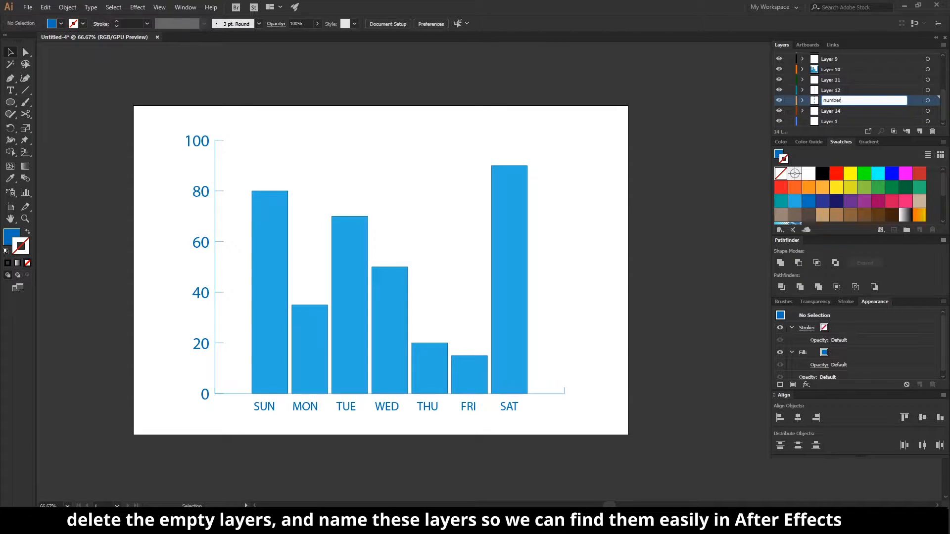
{"action": "key", "text": "Return"}
- Select the horizontal baseline and rename its layer "path1"
{"action": "left_click", "coordinate": [287, 395]}
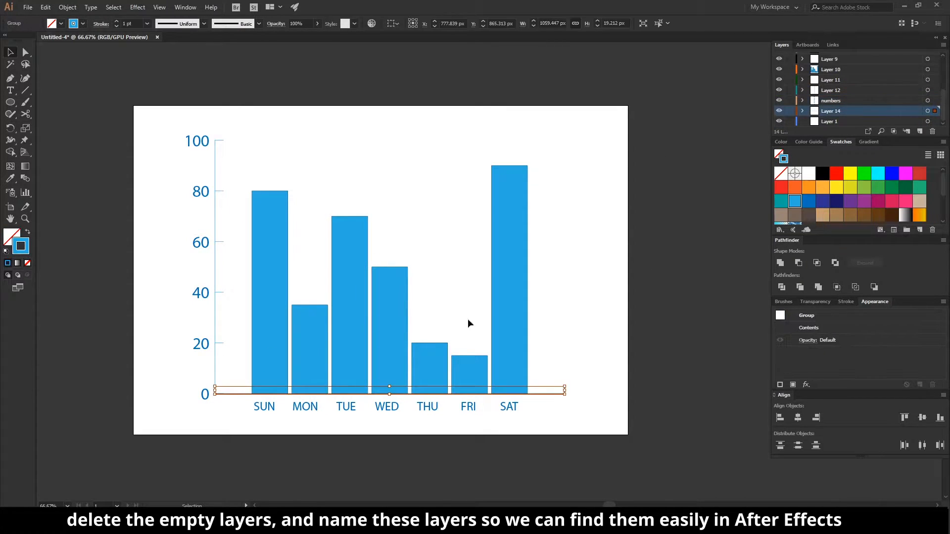
{"action": "double_click", "coordinate": [830, 111]}
{"action": "type", "text": "path1"}
{"action": "key", "text": "Return"}
- Identify the layer with the vertical axis tick marks by toggling layer visibility, and rename it "path2"
{"action": "left_click", "coordinate": [221, 144]}
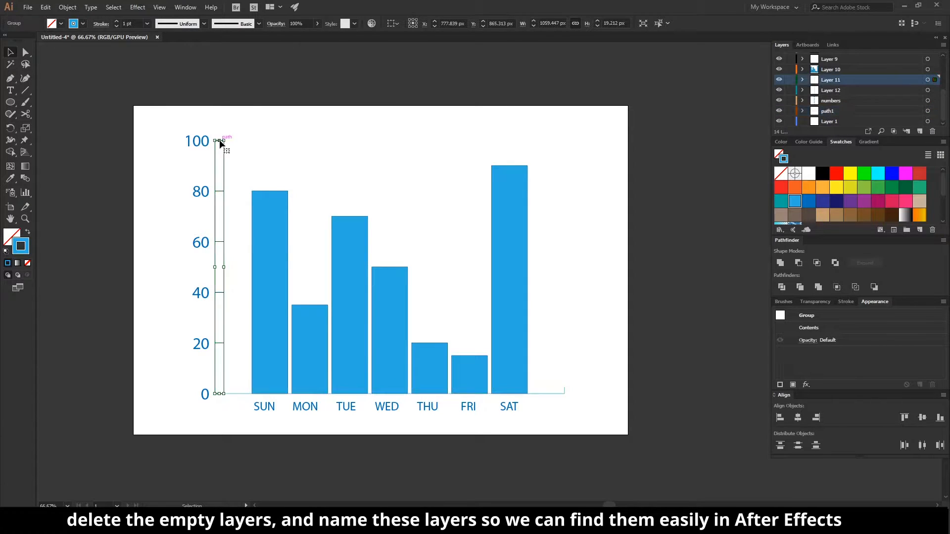
{"action": "left_click", "coordinate": [779, 81]}
{"action": "left_click", "coordinate": [779, 80]}
{"action": "left_click", "coordinate": [779, 91]}
{"action": "left_click", "coordinate": [780, 91]}
{"action": "left_click", "coordinate": [214, 150]}
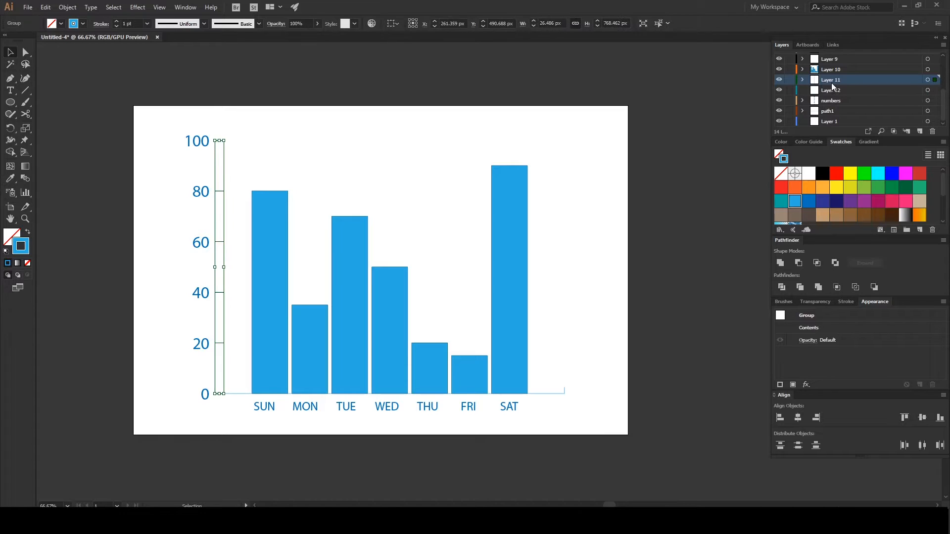
{"action": "double_click", "coordinate": [831, 80]}
{"action": "type", "text": "path2"}
{"action": "key", "text": "Return"}
{"action": "left_click", "coordinate": [779, 80]}
{"action": "left_click", "coordinate": [779, 80]}
- Delete the empty layers Layer 12 and Layer 1
{"action": "left_click", "coordinate": [829, 92]}
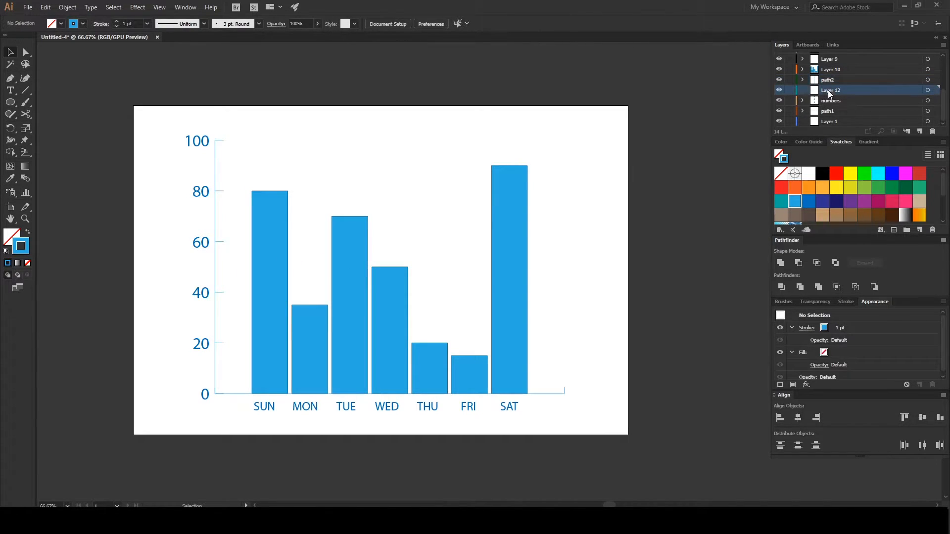
{"action": "left_click", "coordinate": [932, 131]}
{"action": "left_click", "coordinate": [834, 121]}
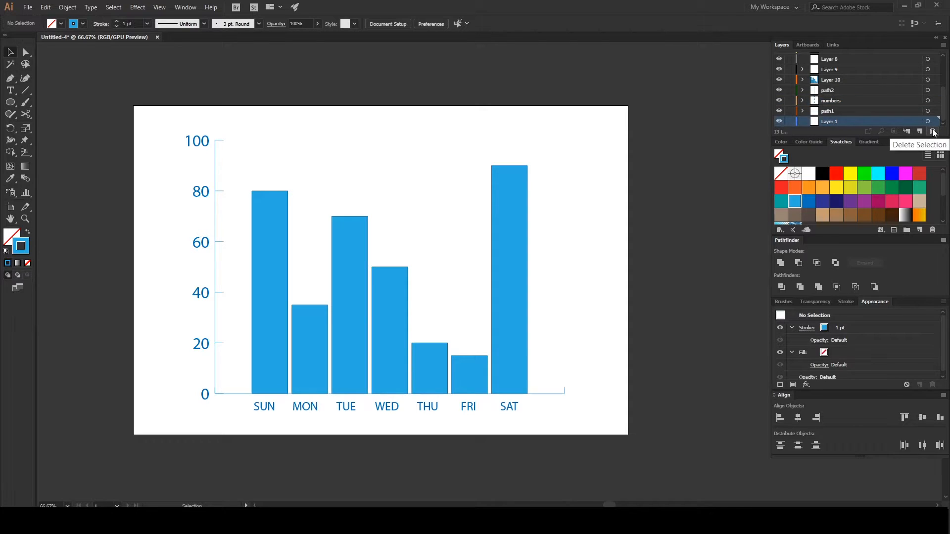
{"action": "left_click", "coordinate": [932, 131]}
- Delete the remaining unneeded layers, Layer 3 through Layer 9, between the "days" layer and the columns' layer
{"action": "left_click", "coordinate": [841, 68]}
{"action": "left_click", "coordinate": [846, 100], "text": "shift"}
{"action": "left_click", "coordinate": [932, 131]}
{"action": "left_click", "coordinate": [831, 79]}
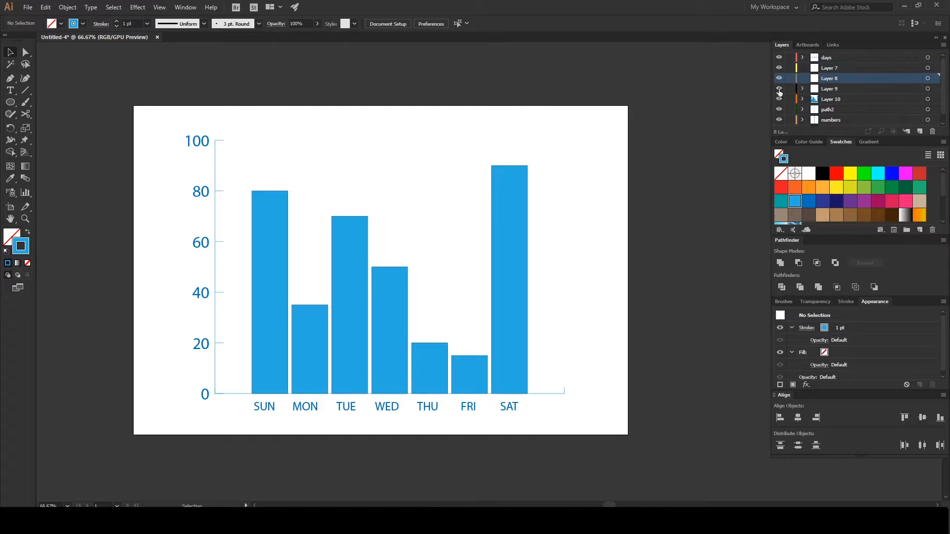
{"action": "left_click", "coordinate": [833, 89]}
{"action": "left_click", "coordinate": [836, 68], "text": "shift"}
{"action": "left_click", "coordinate": [932, 131]}
- Rename the layer that contains the columns as "graph"
{"action": "left_click", "coordinate": [517, 275]}
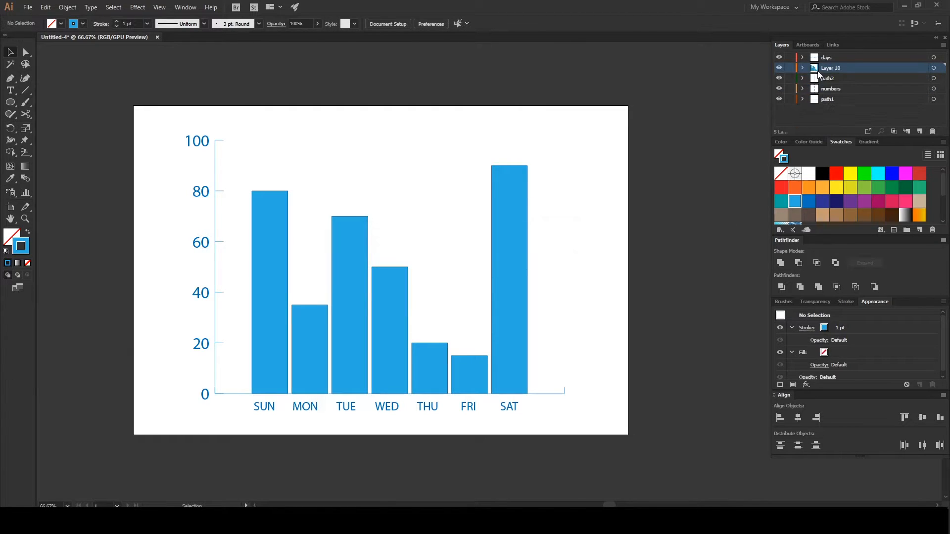
{"action": "double_click", "coordinate": [829, 67]}
{"action": "type", "text": "graph"}
{"action": "key", "text": "Return"}
- Save the document to the Desktop as an Adobe Illustrator file named "graph1 for AE"
{"action": "left_click", "coordinate": [28, 7]}
{"action": "left_click", "coordinate": [67, 107]}
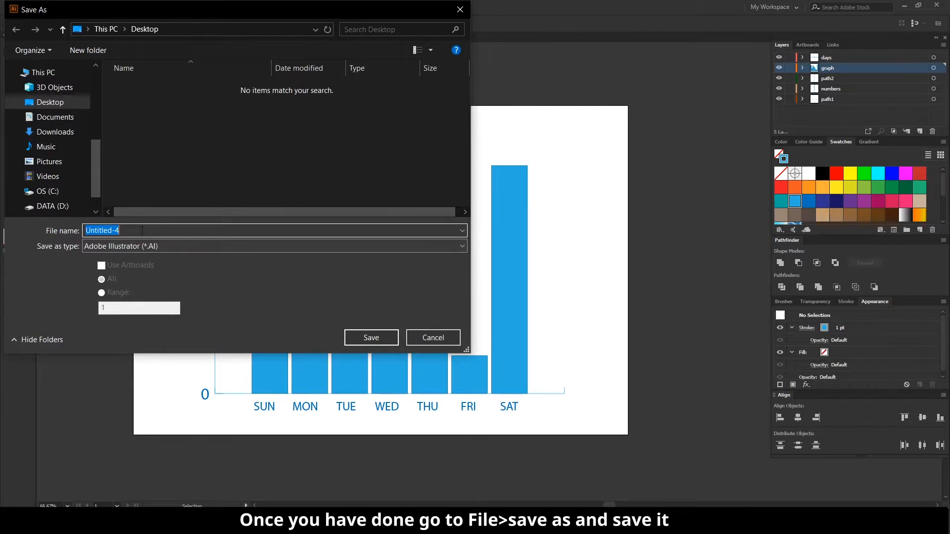
{"action": "type", "text": "graph1 for AE"}
{"action": "key", "text": "Return"}
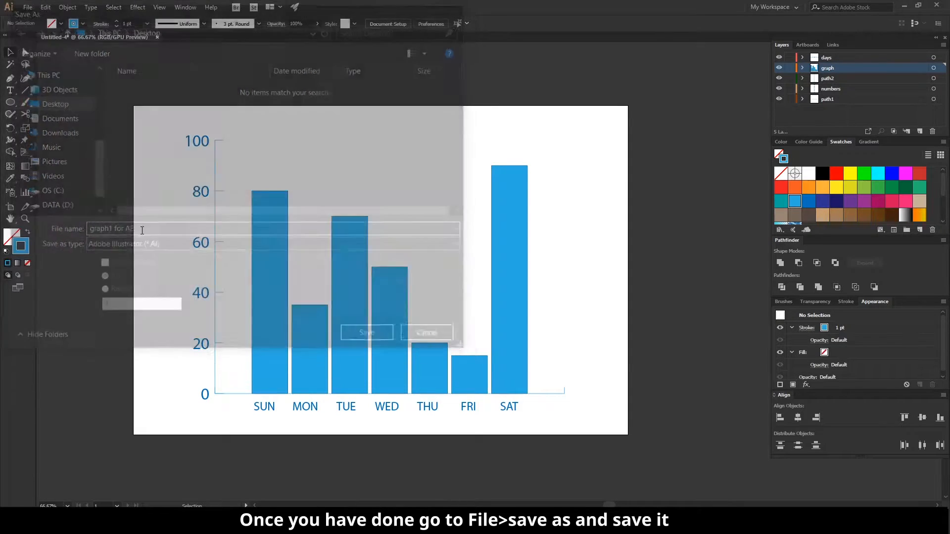
{"action": "left_click", "coordinate": [162, 307]}
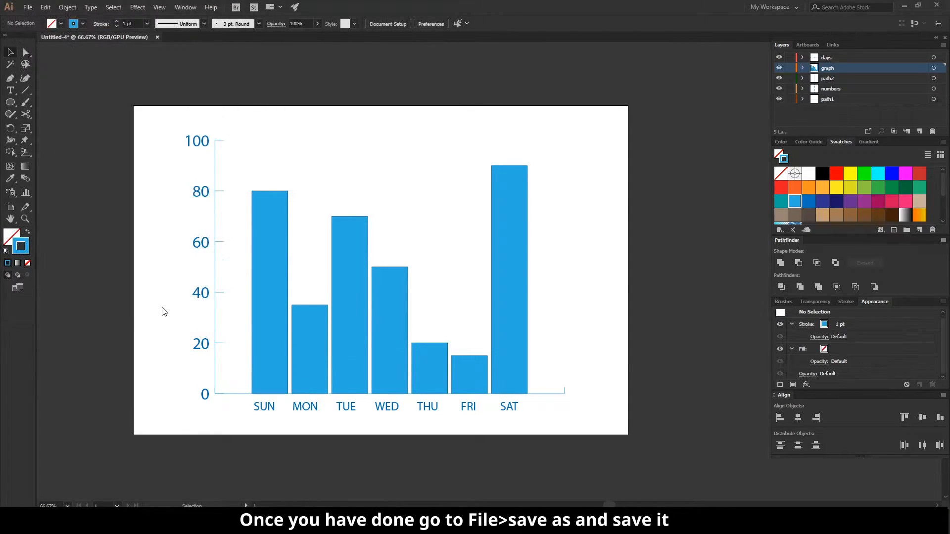
- Create a new blank document for a second graph
{"action": "left_click", "coordinate": [28, 8]}
{"action": "left_click", "coordinate": [28, 8]}
{"action": "key", "text": "ctrl+n"}
{"action": "left_click", "coordinate": [783, 404]}
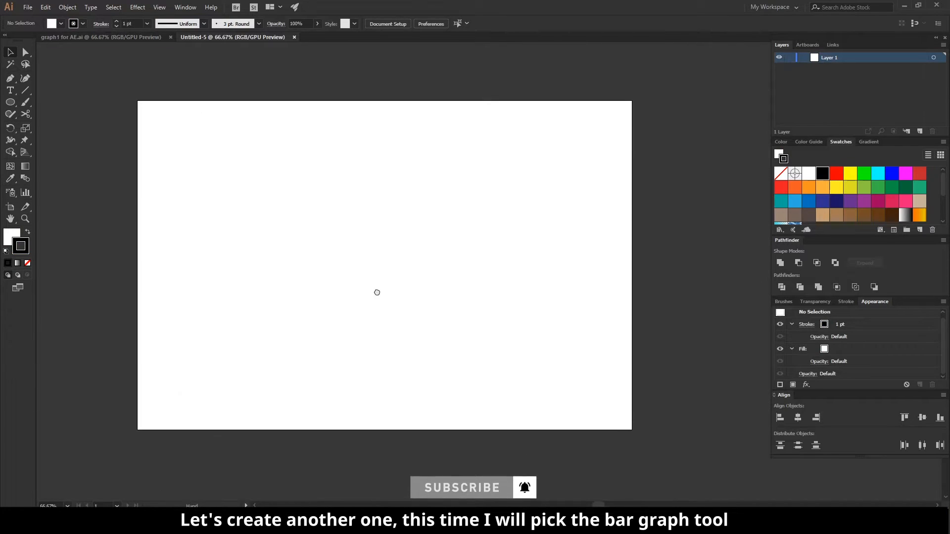
- Draw a graph across the artboard with the Bar Graph tool and give it the values 80, 25, 90, 15, 75 and 50
{"action": "left_click", "coordinate": [59, 215]}
{"action": "left_click_drag", "start_coordinate": [184, 149], "coordinate": [522, 389]}
{"action": "type", "text": "80"}
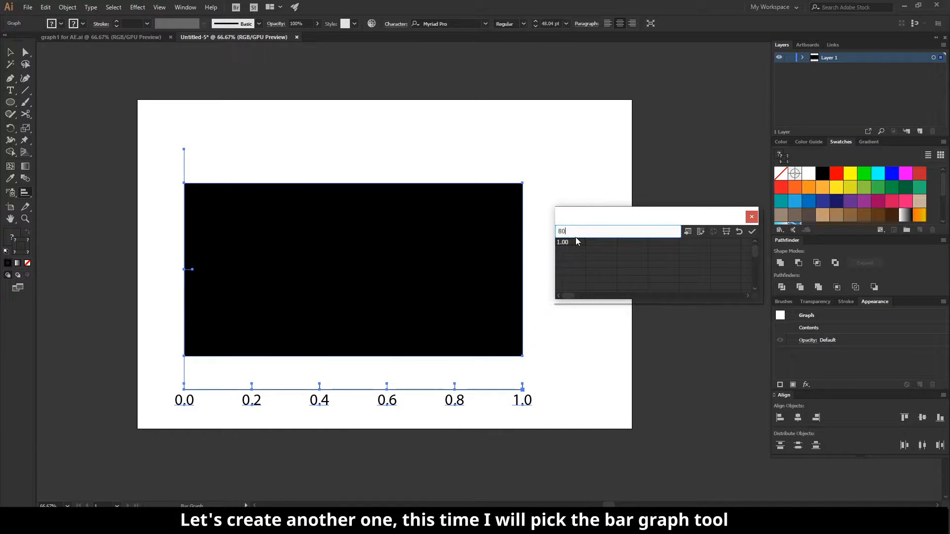
{"action": "key", "text": "Return"}
{"action": "left_click", "coordinate": [595, 240]}
{"action": "type", "text": "25"}
{"action": "key", "text": "Return"}
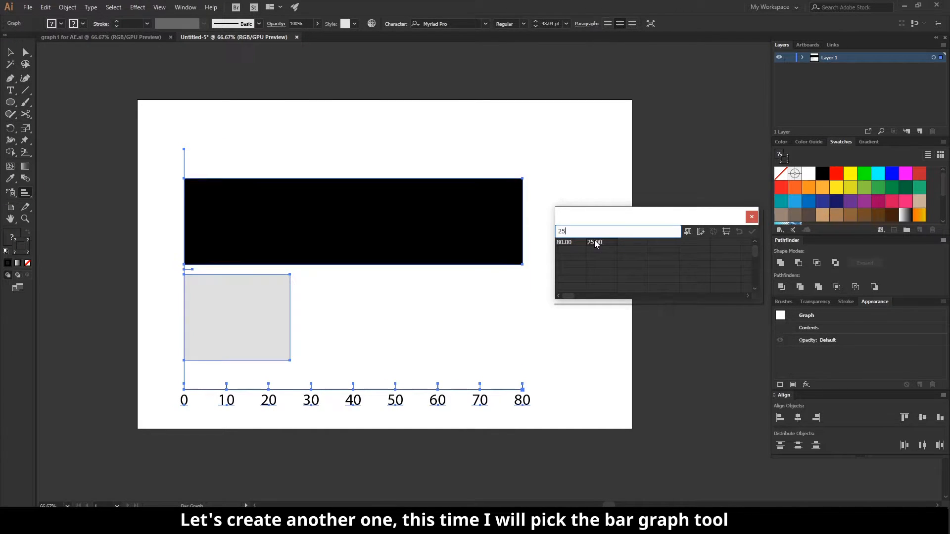
{"action": "type", "text": "90"}
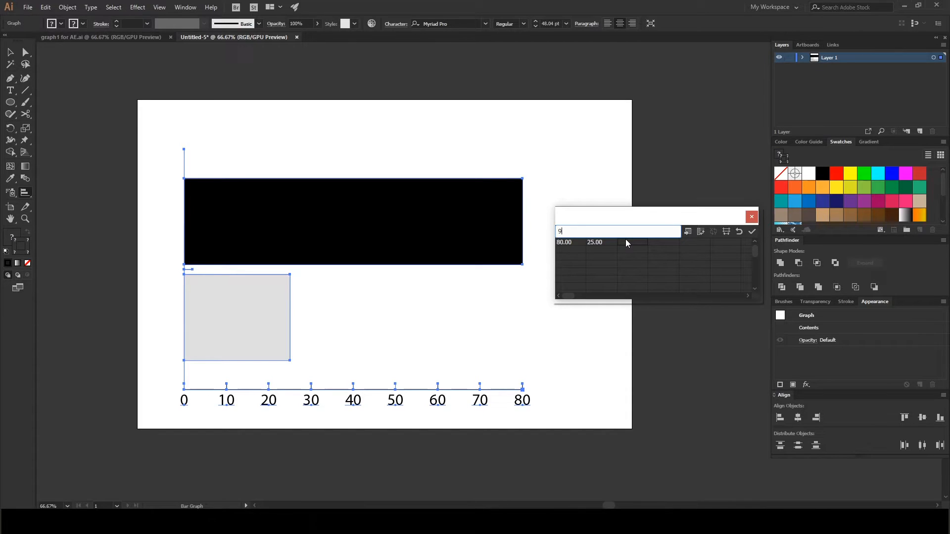
{"action": "key", "text": "Return"}
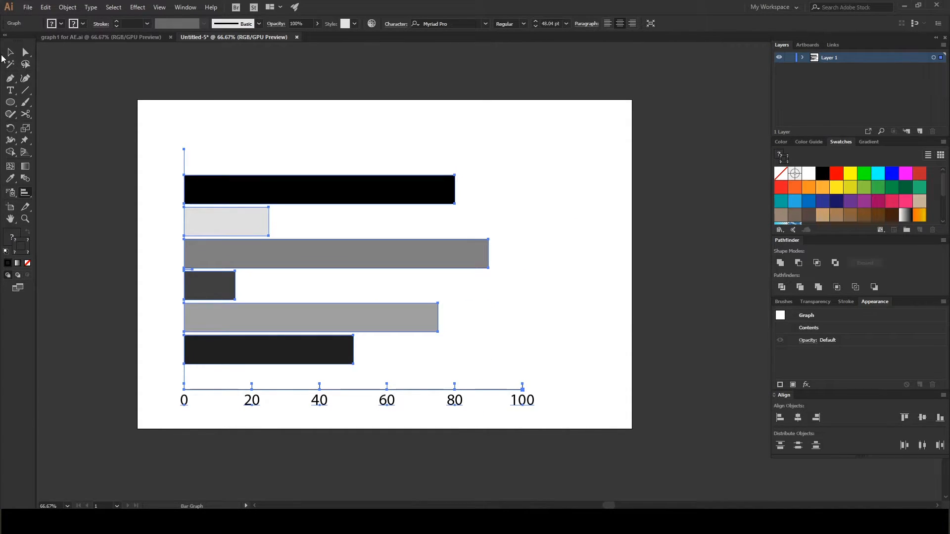
- Move the bar graph toward the right side of the artboard
{"action": "left_click", "coordinate": [10, 52]}
{"action": "left_click_drag", "start_coordinate": [266, 189], "coordinate": [325, 182]}
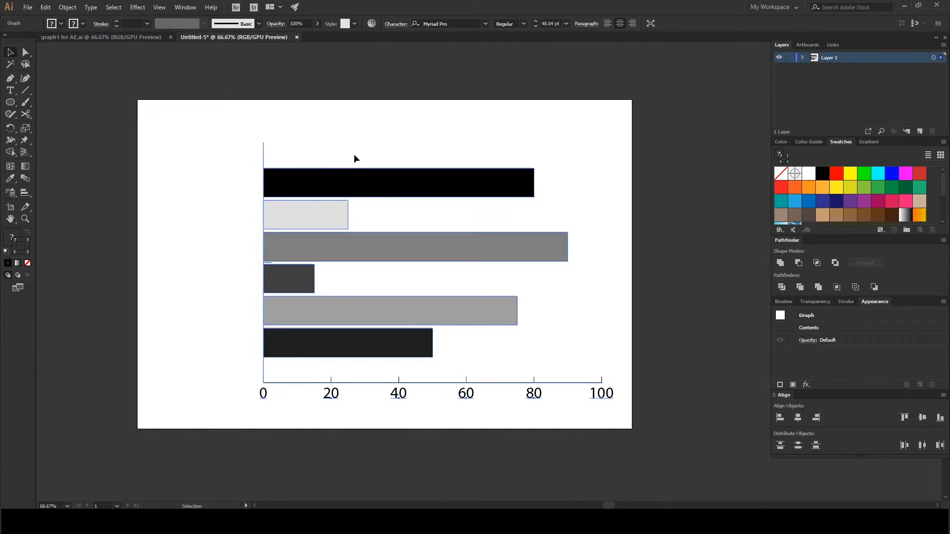
{"action": "left_click", "coordinate": [354, 157]}
- Ungroup the bar graph object into regular shapes and deselect them
{"action": "left_click", "coordinate": [332, 183]}
{"action": "left_click", "coordinate": [45, 7]}
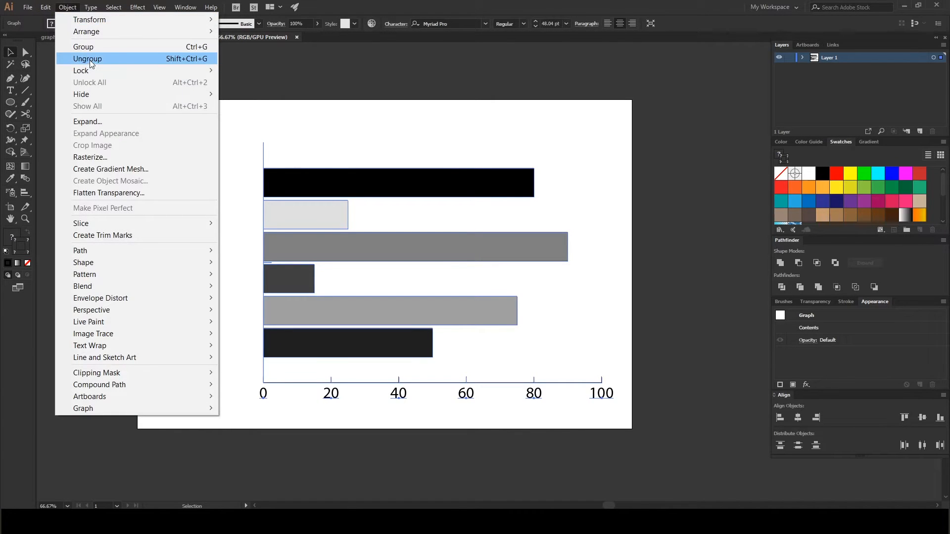
{"action": "left_click", "coordinate": [89, 57]}
{"action": "left_click", "coordinate": [533, 274]}
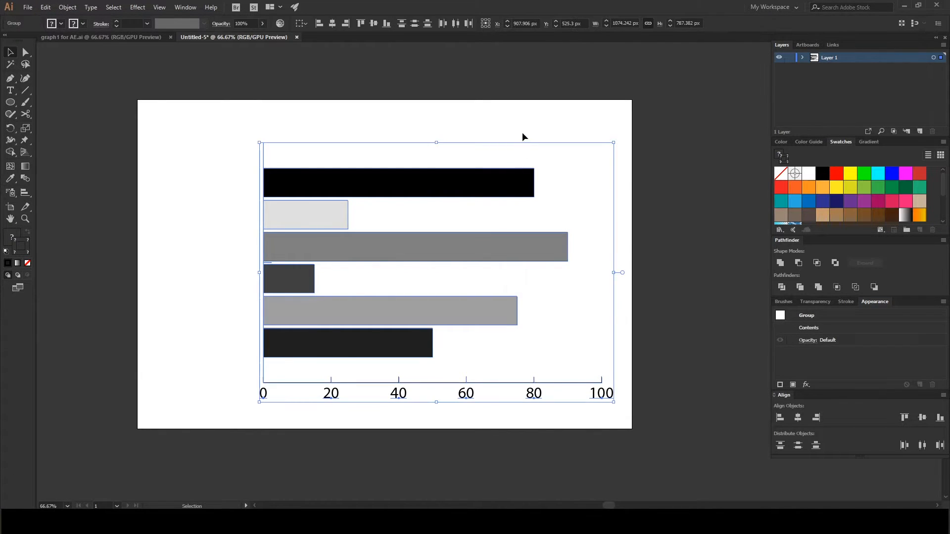
- Delete the empty group at the top of Layer 1 and check the remaining axis groups by toggling their visibility
{"action": "left_click", "coordinate": [505, 178]}
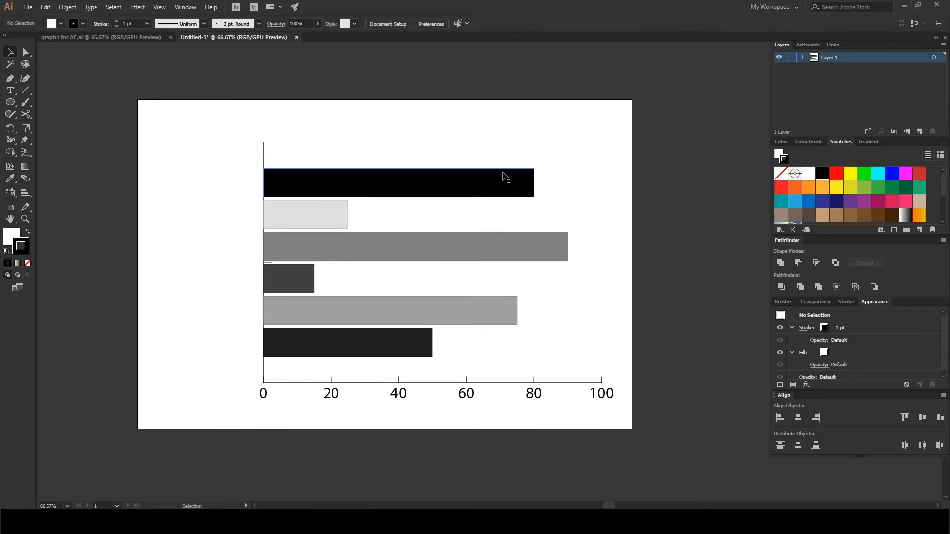
{"action": "left_click", "coordinate": [802, 58]}
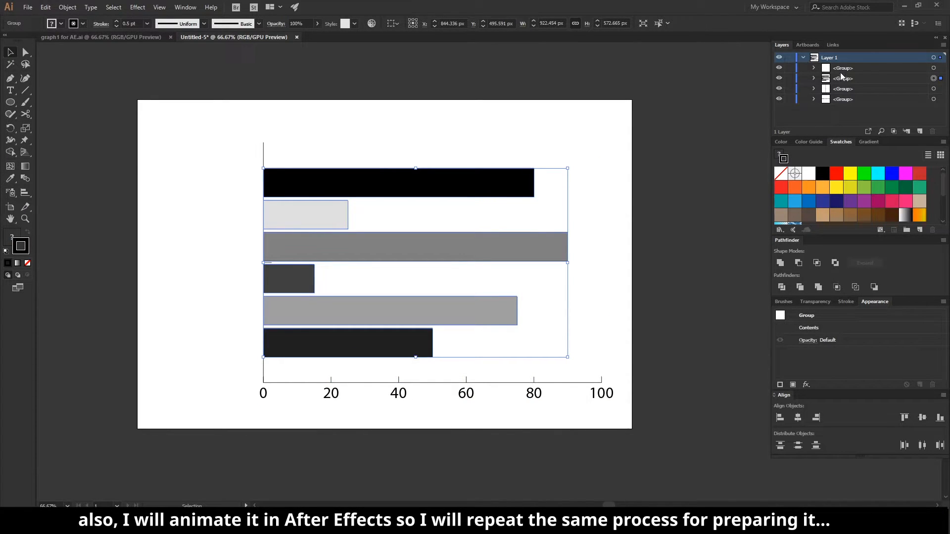
{"action": "left_click", "coordinate": [840, 71]}
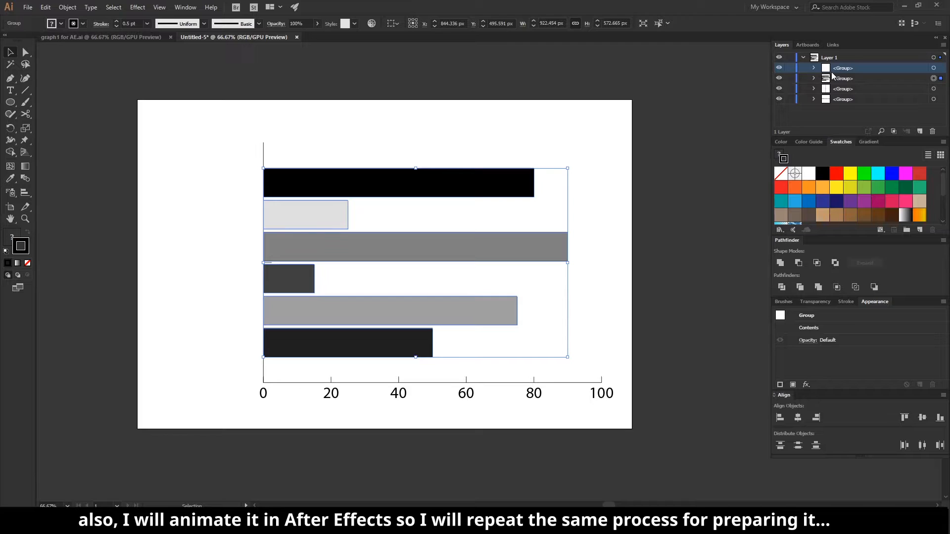
{"action": "left_click", "coordinate": [925, 132]}
{"action": "left_click", "coordinate": [843, 89]}
{"action": "left_click", "coordinate": [780, 89]}
{"action": "left_click", "coordinate": [779, 88]}
{"action": "left_click", "coordinate": [780, 79]}
{"action": "left_click", "coordinate": [780, 79]}
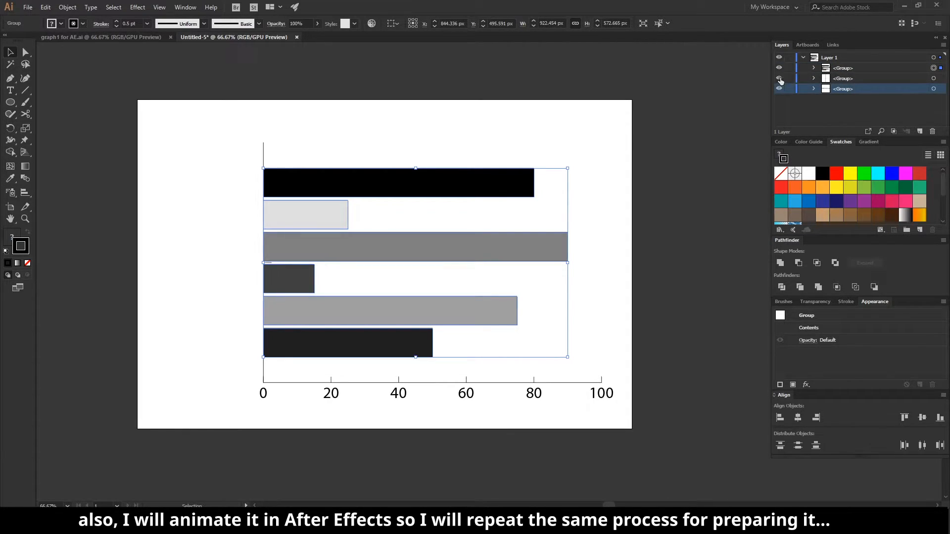
- Release the contents of Layer 1 to separate layers using the Sequence option
{"action": "left_click", "coordinate": [844, 58]}
{"action": "left_click", "coordinate": [802, 58]}
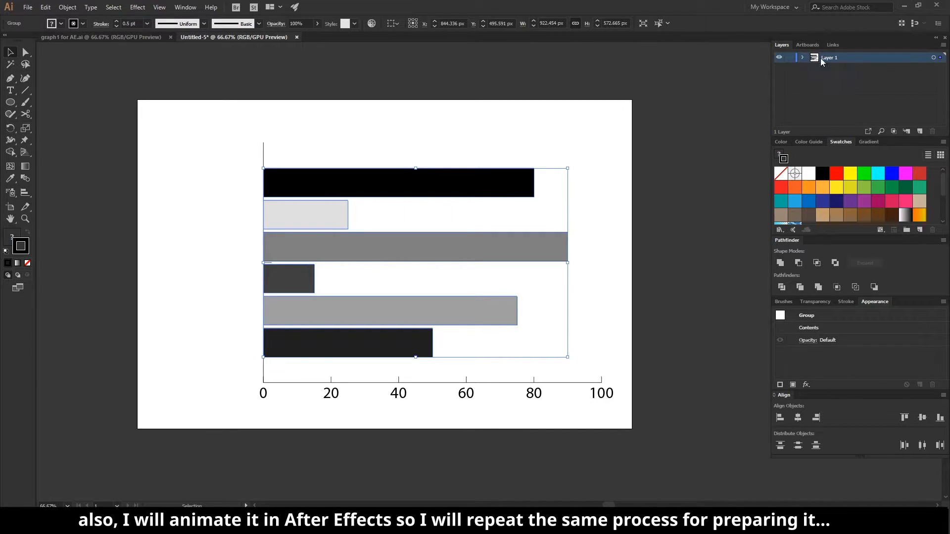
{"action": "left_click", "coordinate": [943, 45]}
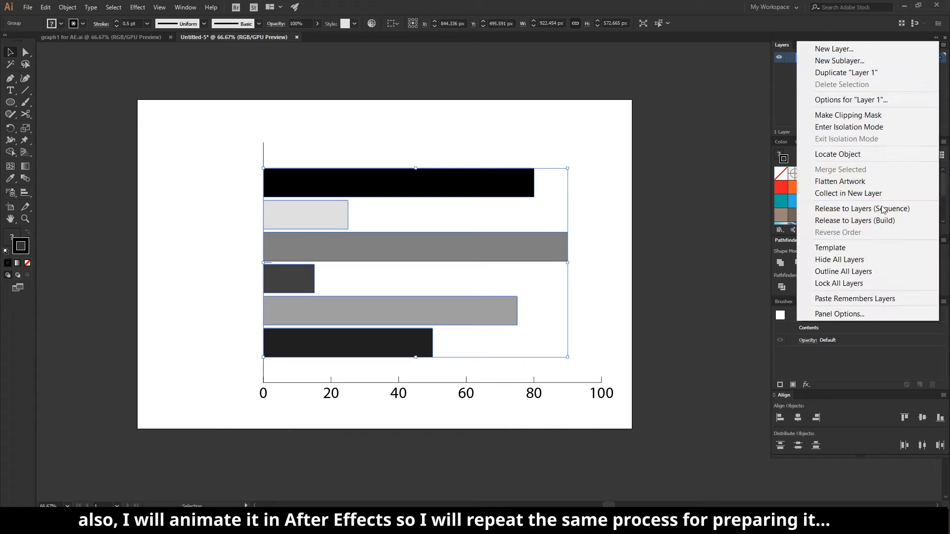
{"action": "left_click", "coordinate": [919, 208]}
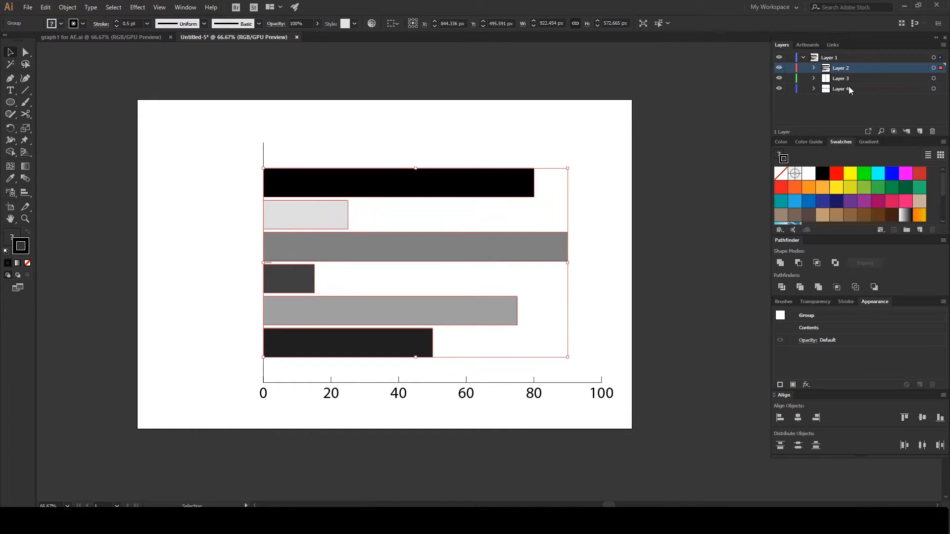
- Move the released sublayers out of Layer 1 to the top level and delete the emptied Layer 1
{"action": "left_click_drag", "start_coordinate": [838, 57], "coordinate": [841, 53]}
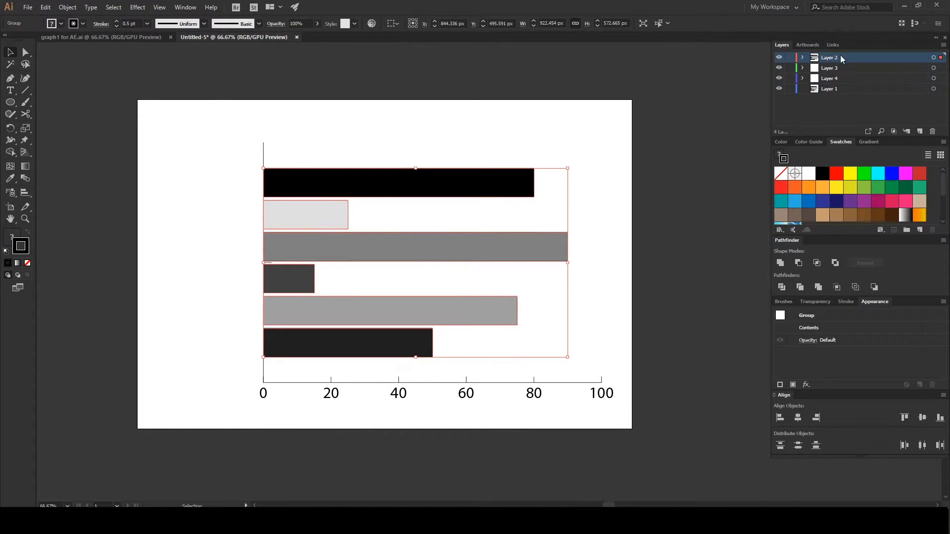
{"action": "left_click", "coordinate": [833, 90]}
{"action": "left_click", "coordinate": [932, 131]}
- Rename the layer containing the bars as graph
{"action": "left_click", "coordinate": [821, 79]}
{"action": "double_click", "coordinate": [829, 58]}
{"action": "type", "text": "graph"}
{"action": "key", "text": "Return"}
- Rename the vertical axis layer as path1 and the horizontal axis layer as path2
{"action": "left_click", "coordinate": [777, 69]}
{"action": "left_click", "coordinate": [777, 69]}
{"action": "double_click", "coordinate": [825, 69]}
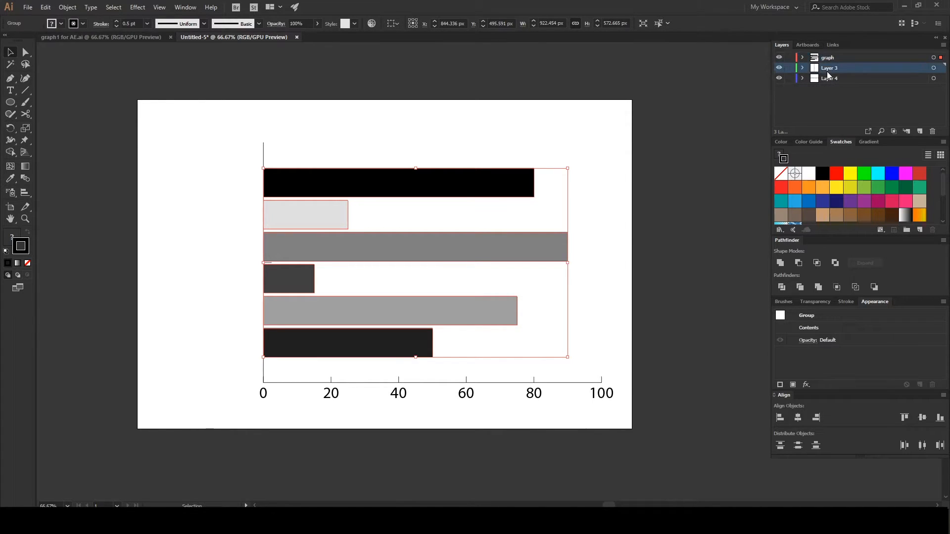
{"action": "type", "text": "path1"}
{"action": "key", "text": "Return"}
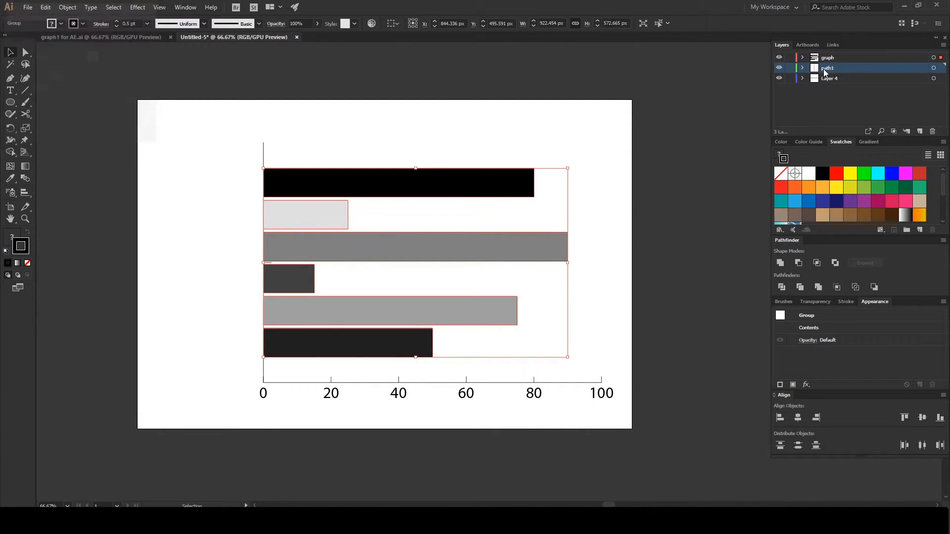
{"action": "double_click", "coordinate": [833, 78]}
{"action": "type", "text": "path2"}
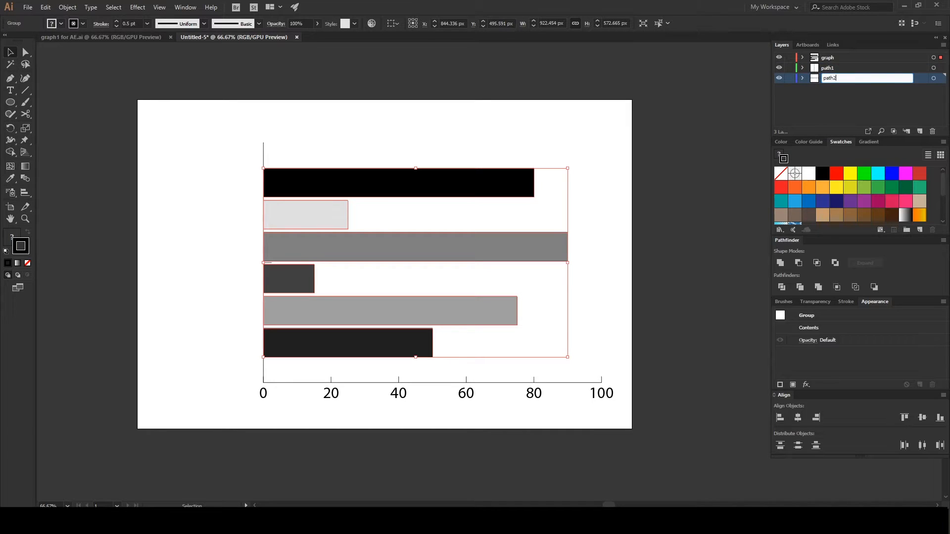
{"action": "key", "text": "Return"}
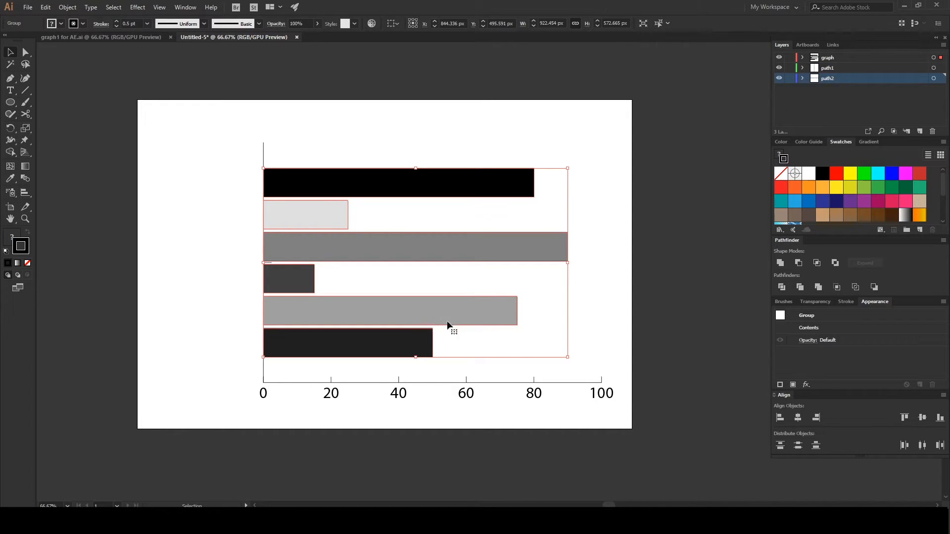
- Create a new layer above path2 and add a 36 pt "Lorem ipsum" text label beside the top bar
{"action": "left_click", "coordinate": [432, 411]}
{"action": "left_click", "coordinate": [464, 392]}
{"action": "left_click", "coordinate": [464, 416]}
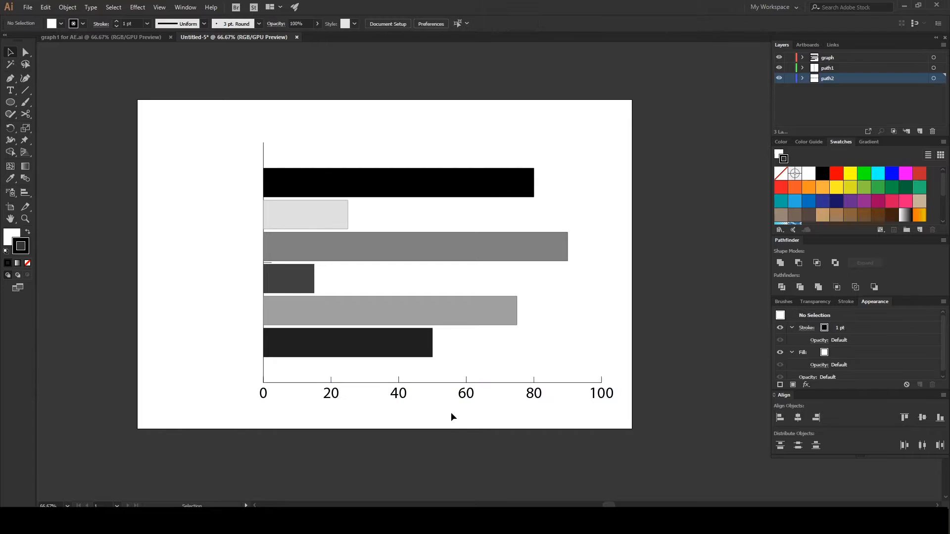
{"action": "left_click", "coordinate": [10, 90]}
{"action": "left_click", "coordinate": [920, 131]}
{"action": "left_click", "coordinate": [187, 172]}
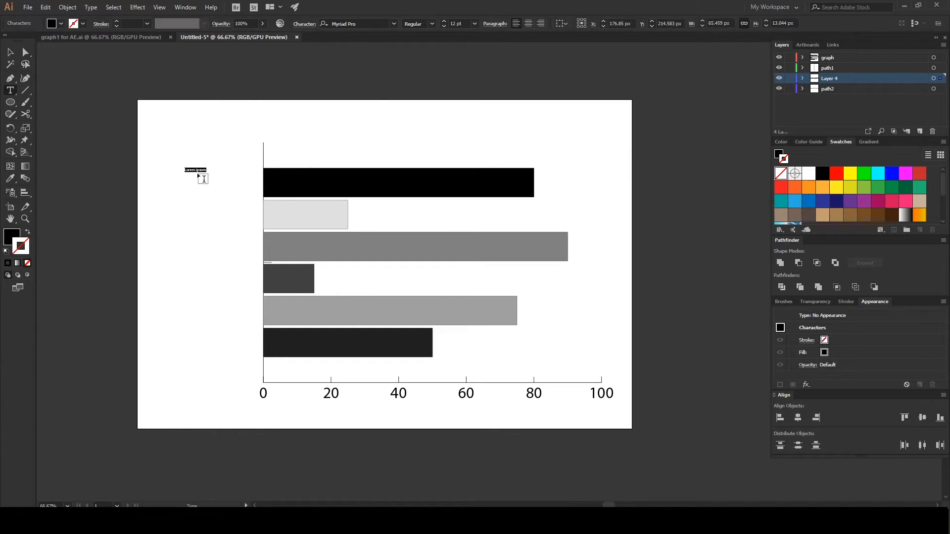
{"action": "left_click", "coordinate": [474, 23]}
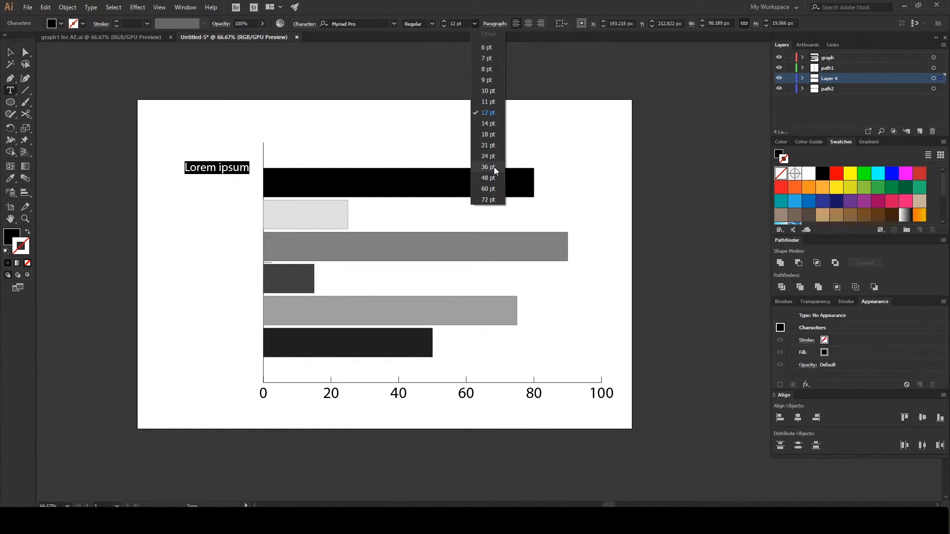
{"action": "left_click", "coordinate": [493, 167]}
{"action": "key", "text": "Escape"}
- Duplicate the "Lorem ipsum" label down the vertical axis so each of the other five bars has one
{"action": "left_click_drag", "start_coordinate": [239, 173], "coordinate": [242, 248]}
{"action": "left_click_drag", "start_coordinate": [243, 248], "coordinate": [234, 309]}
{"action": "left_click_drag", "start_coordinate": [234, 308], "coordinate": [236, 343]}
{"action": "left_click", "coordinate": [237, 358]}
- Set the font size of all six "Lorem ipsum" labels to 40 pt
{"action": "left_click_drag", "start_coordinate": [218, 149], "coordinate": [231, 342]}
{"action": "left_click", "coordinate": [474, 24]}
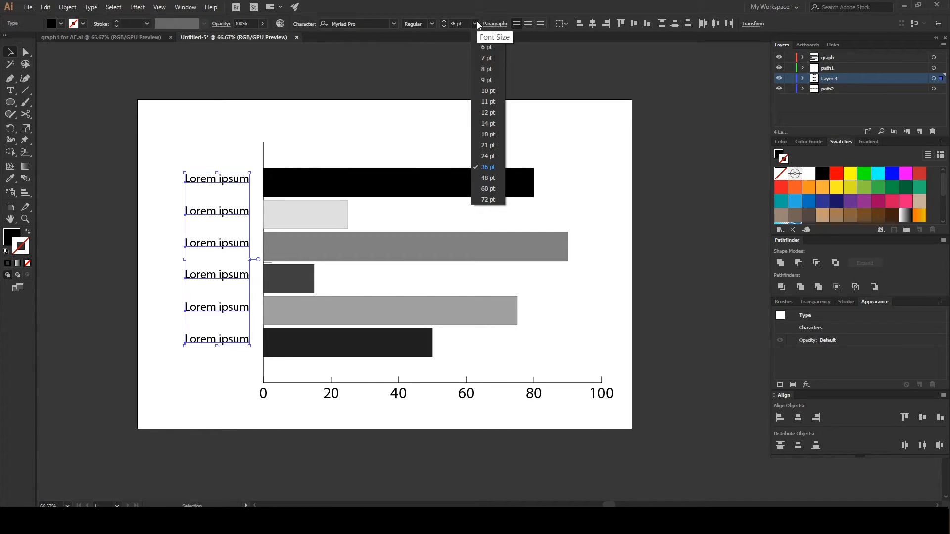
{"action": "left_click", "coordinate": [485, 167]}
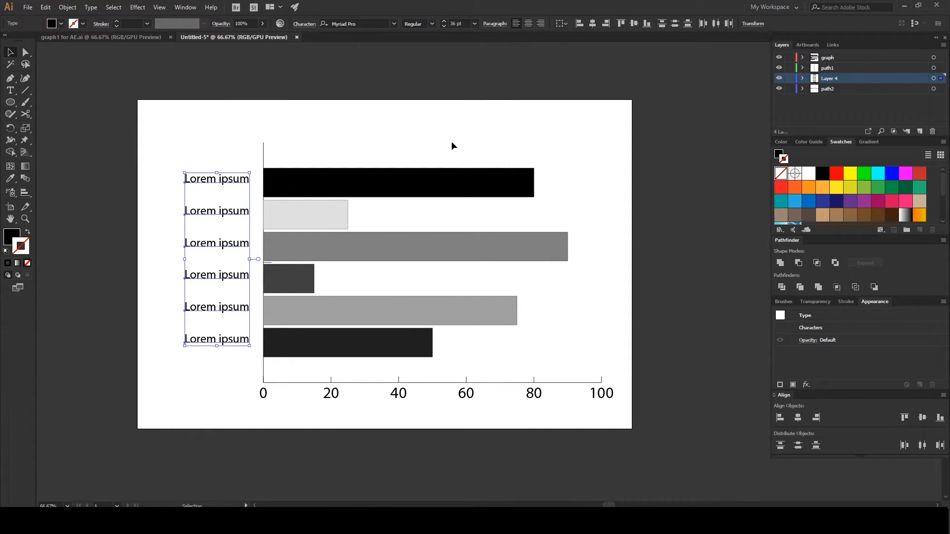
{"action": "left_click", "coordinate": [463, 23]}
{"action": "key", "text": "Up"}
{"action": "key", "text": "Up"}
{"action": "key", "text": "Up"}
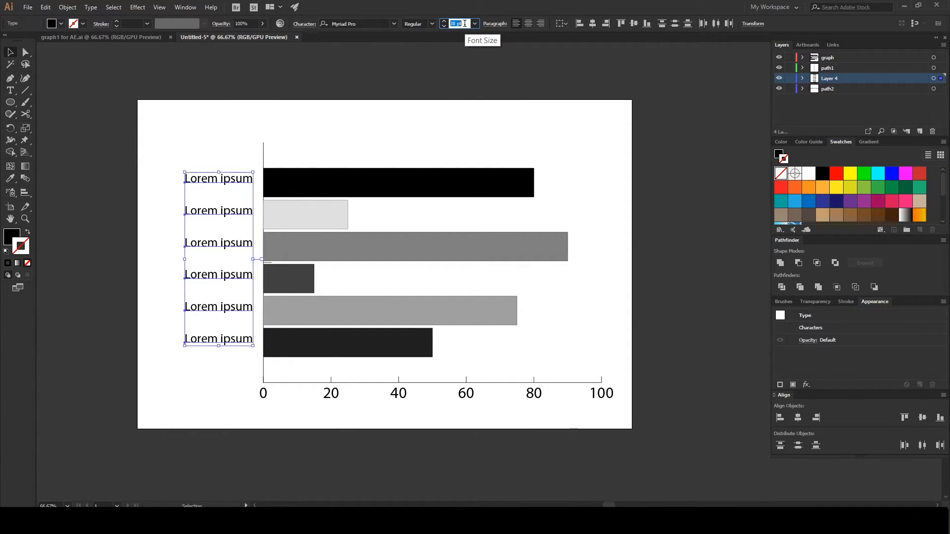
{"action": "key", "text": "Up"}
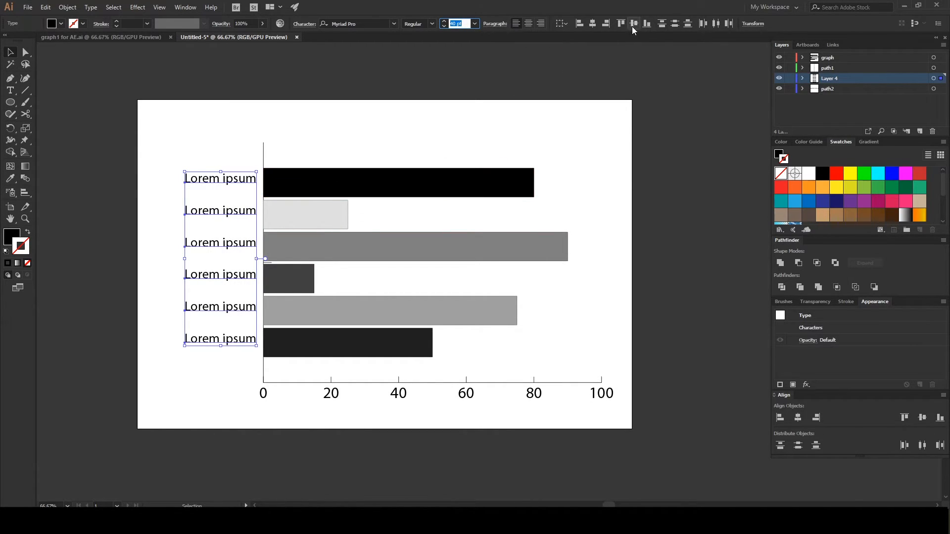
- Move the six text labels slightly left, away from the vertical axis
{"action": "left_click", "coordinate": [562, 25]}
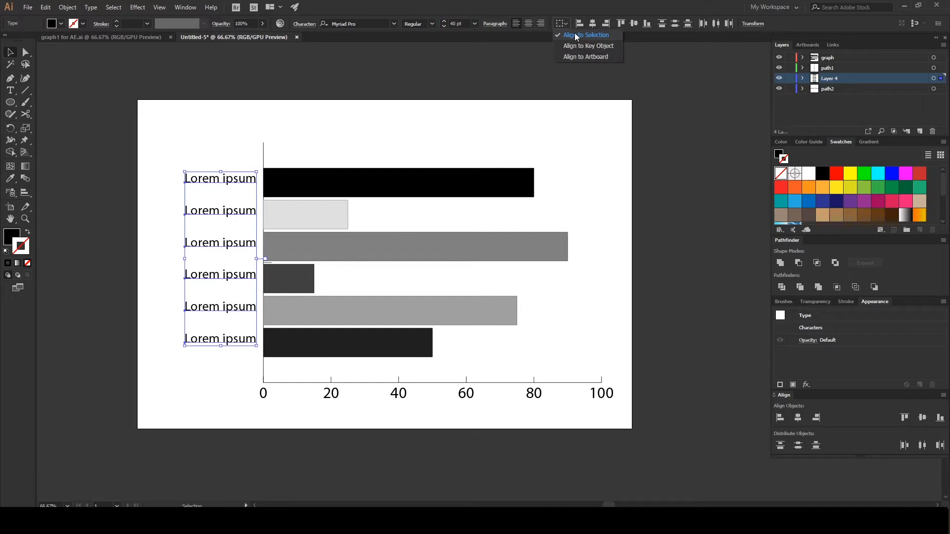
{"action": "left_click", "coordinate": [665, 13]}
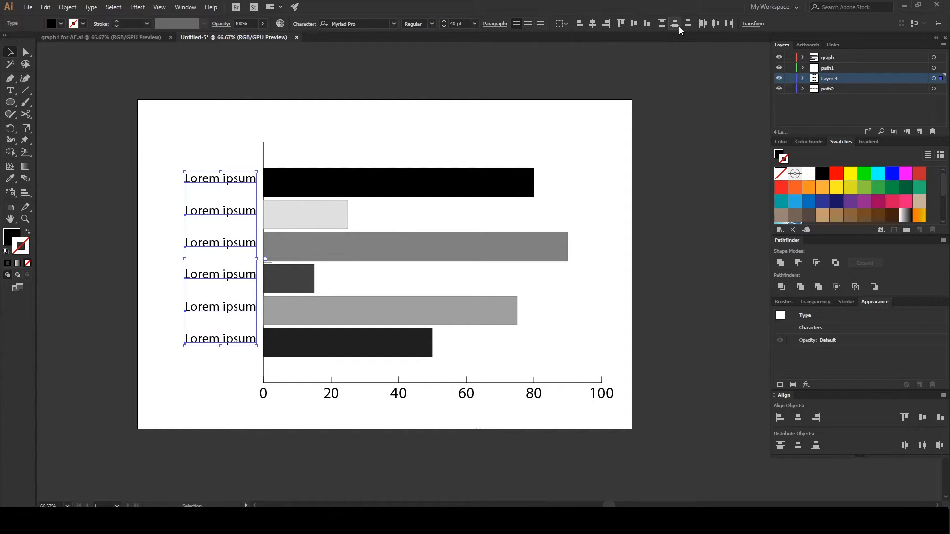
{"action": "left_click", "coordinate": [570, 84]}
{"action": "key", "text": "ctrl+z"}
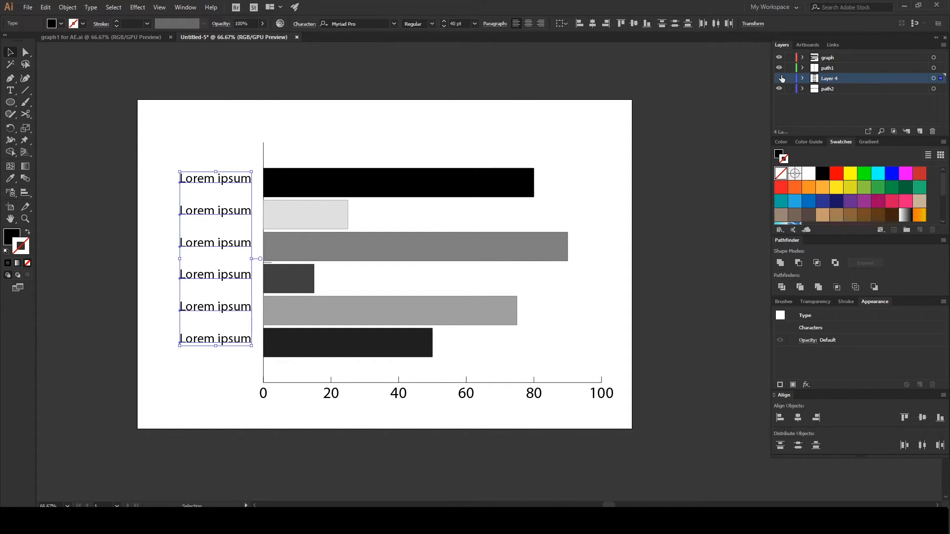
- Check the label layer by toggling its visibility and rename it as texts
{"action": "left_click", "coordinate": [780, 78]}
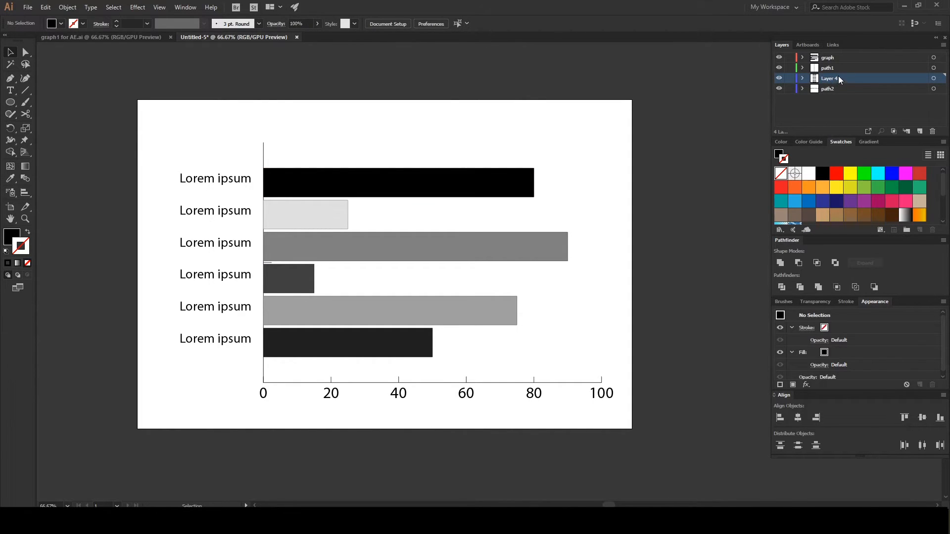
{"action": "double_click", "coordinate": [839, 79]}
{"action": "type", "text": "texts"}
{"action": "key", "text": "Return"}
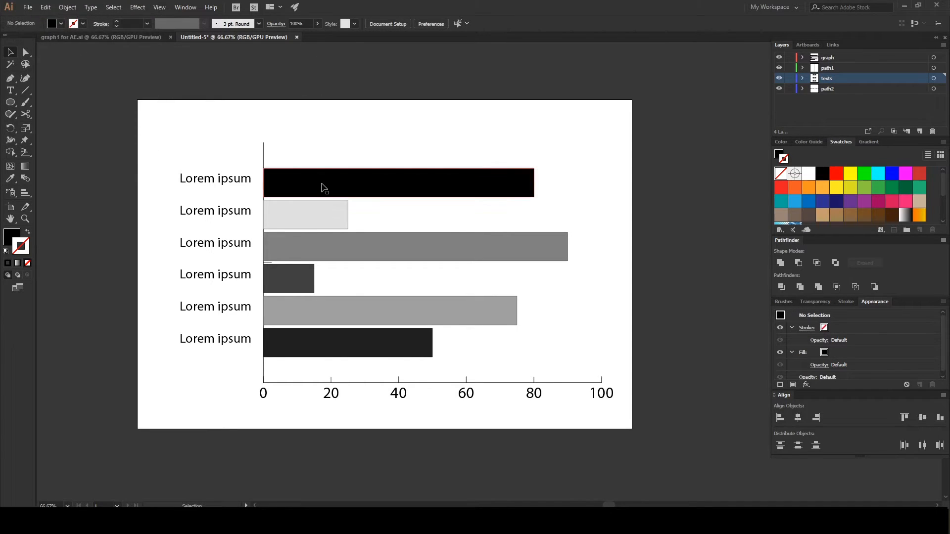
- Save the document to the Desktop as an Illustrator CC file named "graph2 for AE"
{"action": "left_click", "coordinate": [26, 7]}
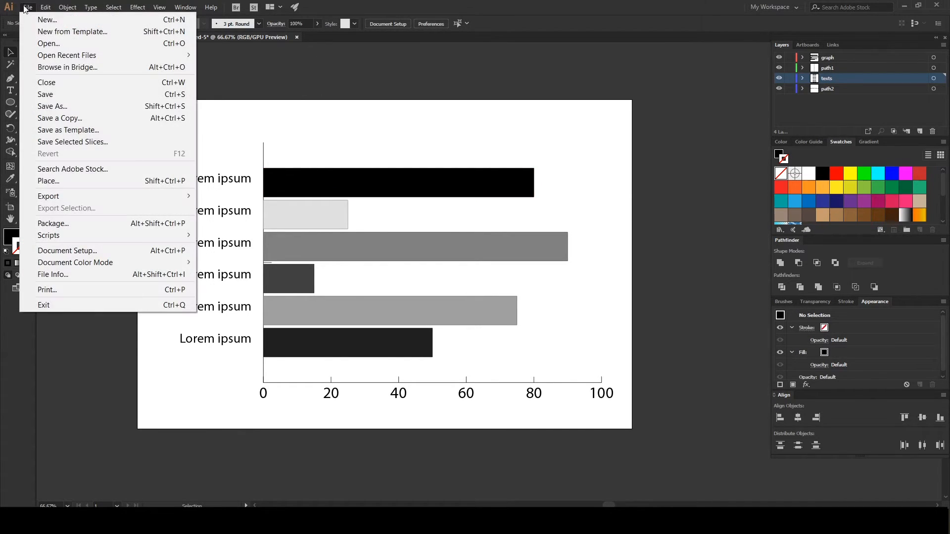
{"action": "left_click", "coordinate": [43, 106]}
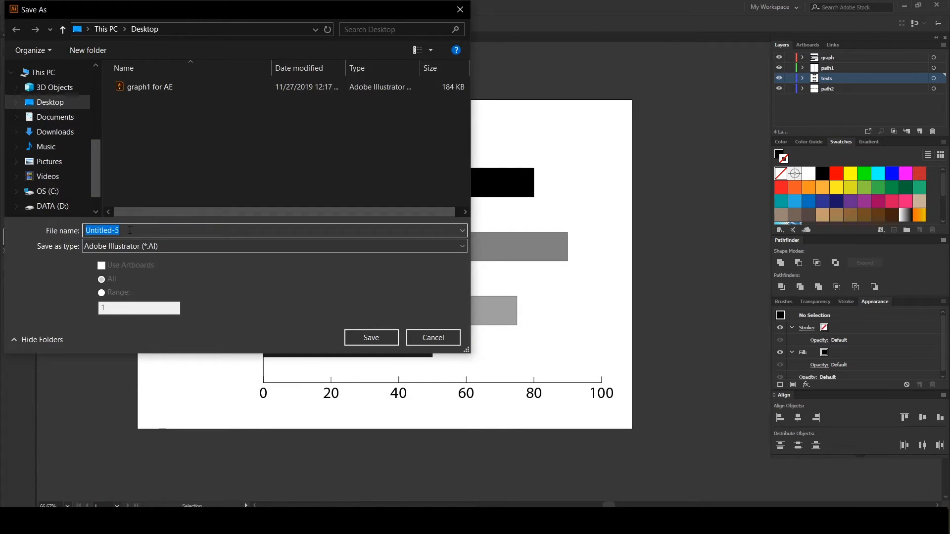
{"action": "type", "text": "graph"}
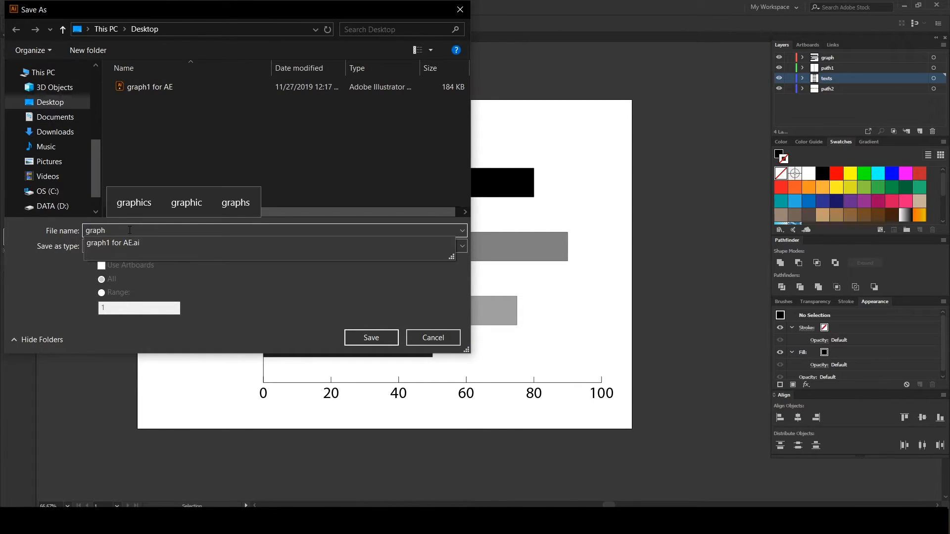
{"action": "type", "text": "2 for AE"}
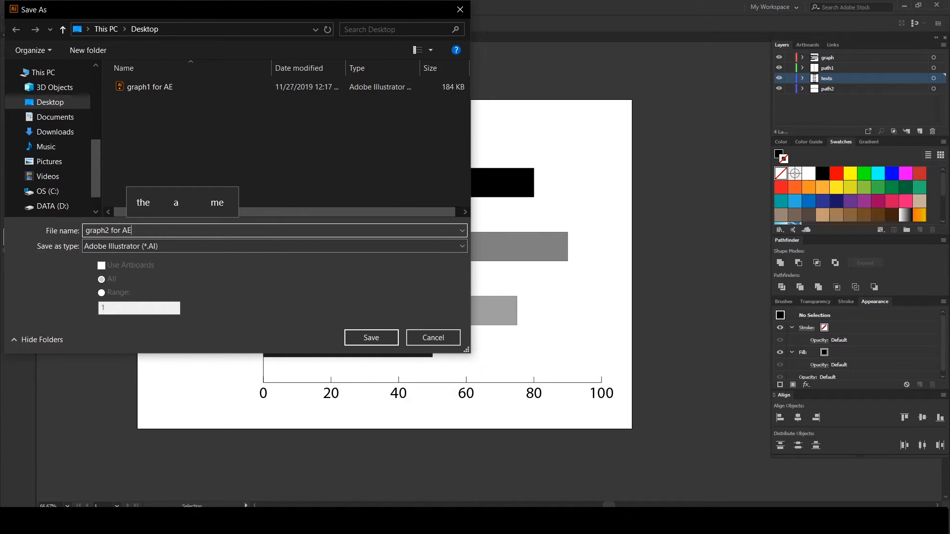
{"action": "key", "text": "Return"}
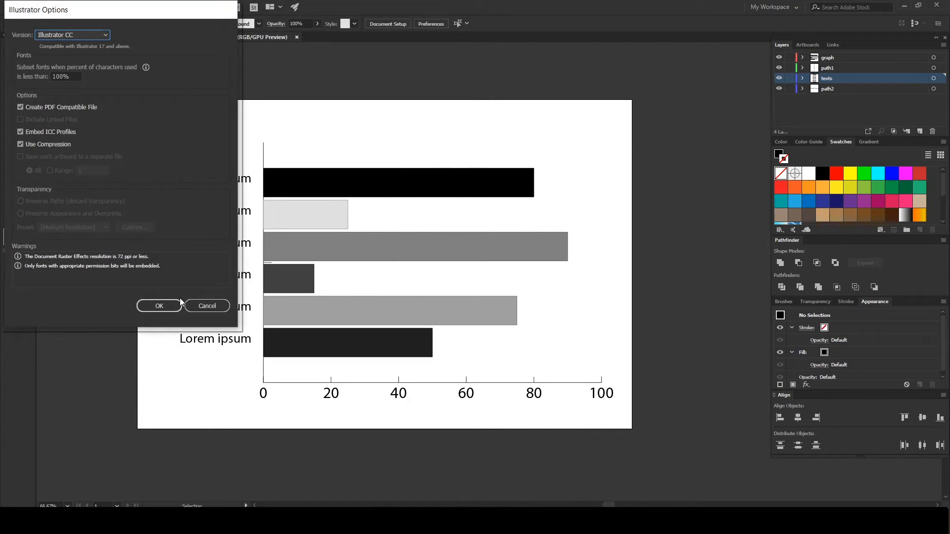
{"action": "left_click", "coordinate": [170, 305]}
- Create a new blank 1500 x 1000 px document for a third chart
{"action": "left_click", "coordinate": [28, 6]}
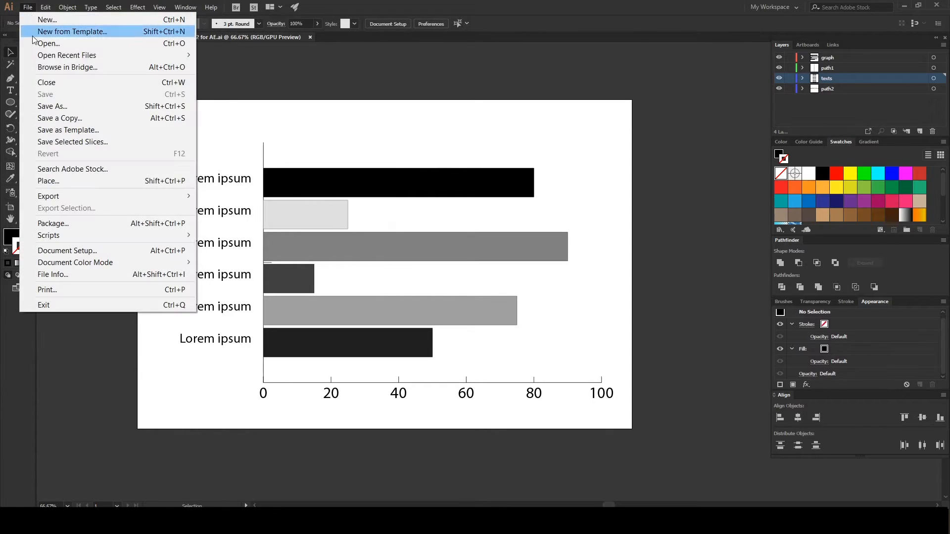
{"action": "left_click", "coordinate": [67, 18]}
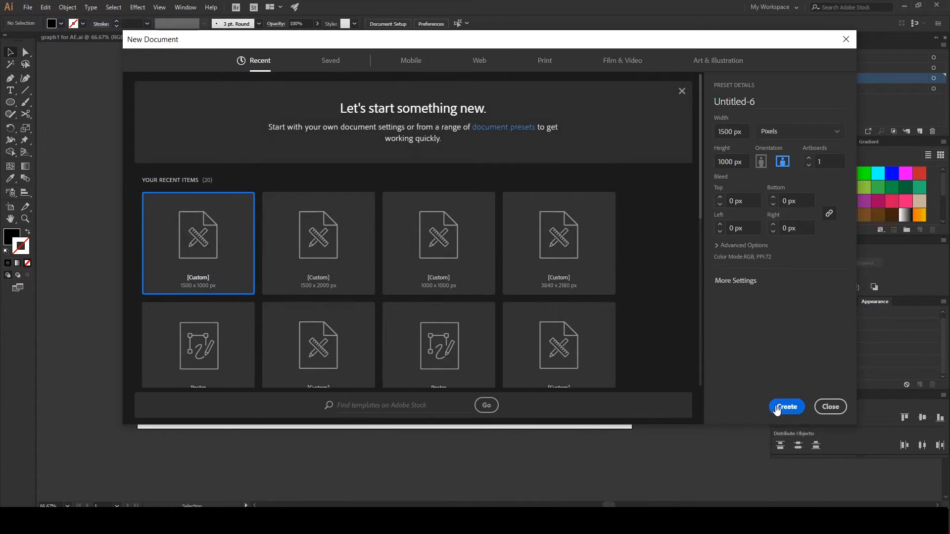
{"action": "left_click", "coordinate": [785, 407]}
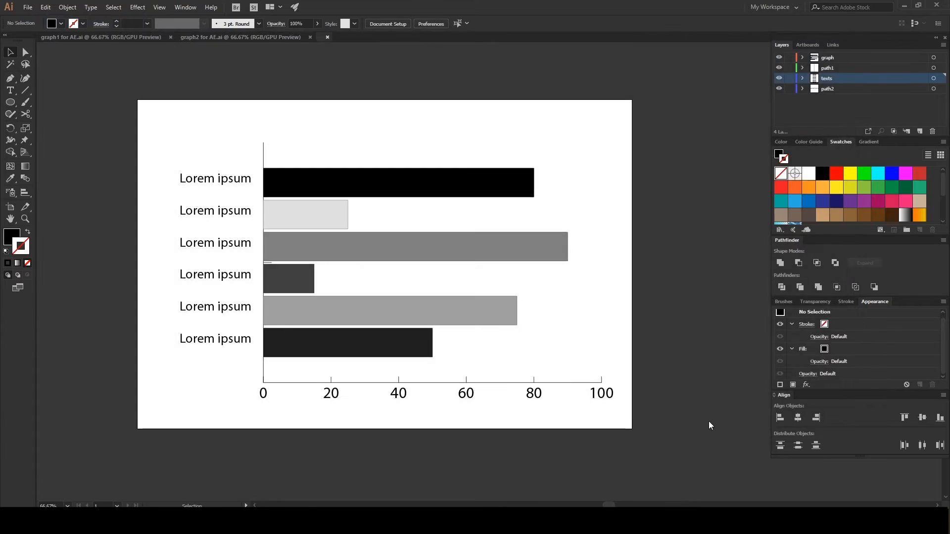
- Draw a circle about 586 px in diameter near the artboard's centre and set its stroke weight to 12 pt
{"action": "left_click", "coordinate": [11, 104]}
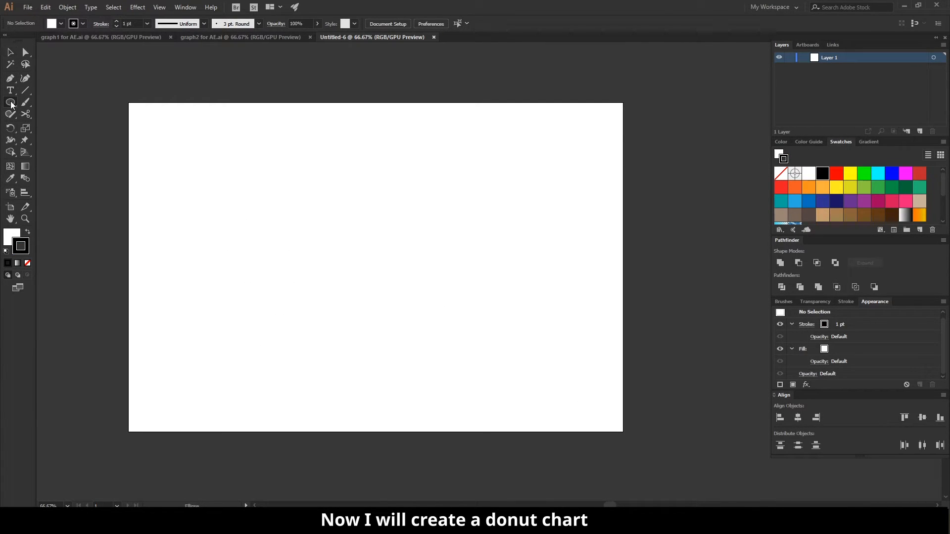
{"action": "left_click_drag", "start_coordinate": [254, 160], "coordinate": [448, 353]}
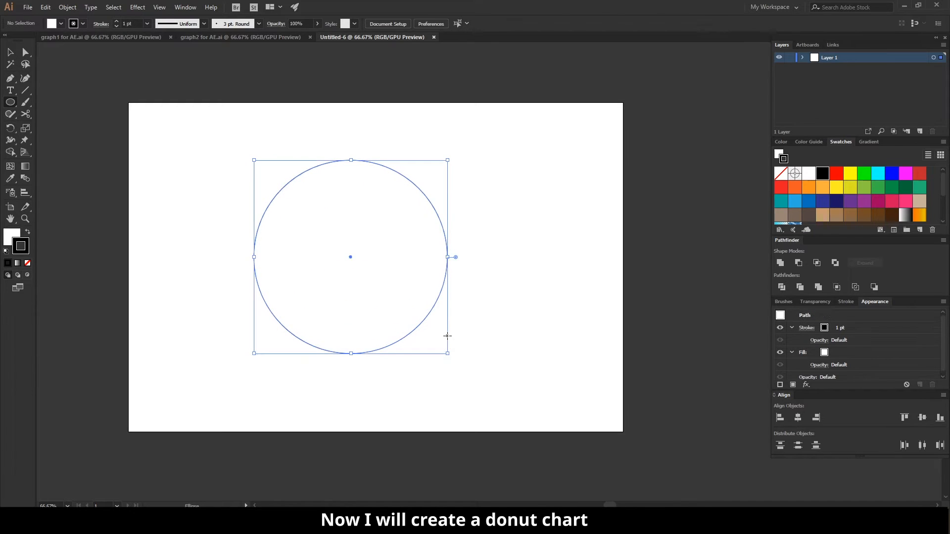
{"action": "left_click", "coordinate": [147, 24]}
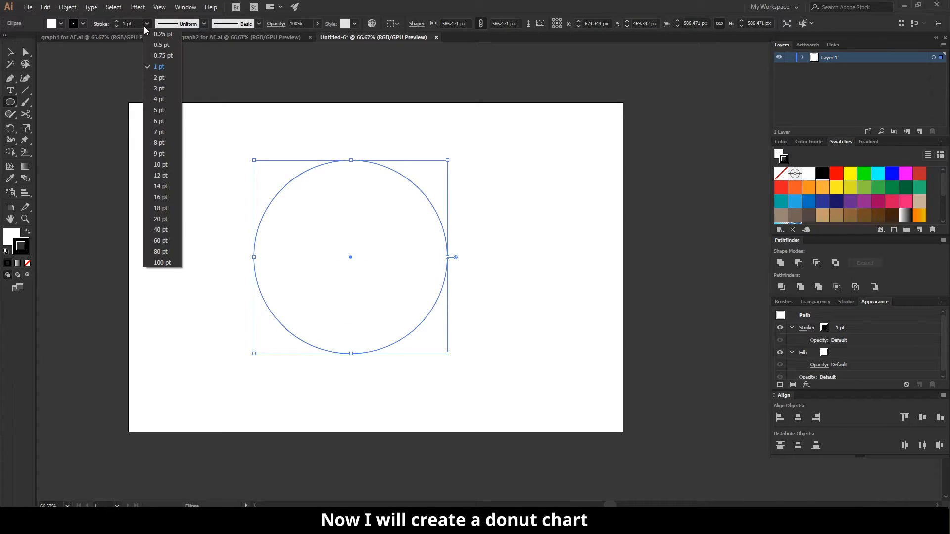
{"action": "left_click", "coordinate": [166, 176]}
- Duplicate the circle in place and scale the copy about its centre down to about 228 px
{"action": "key", "text": "v"}
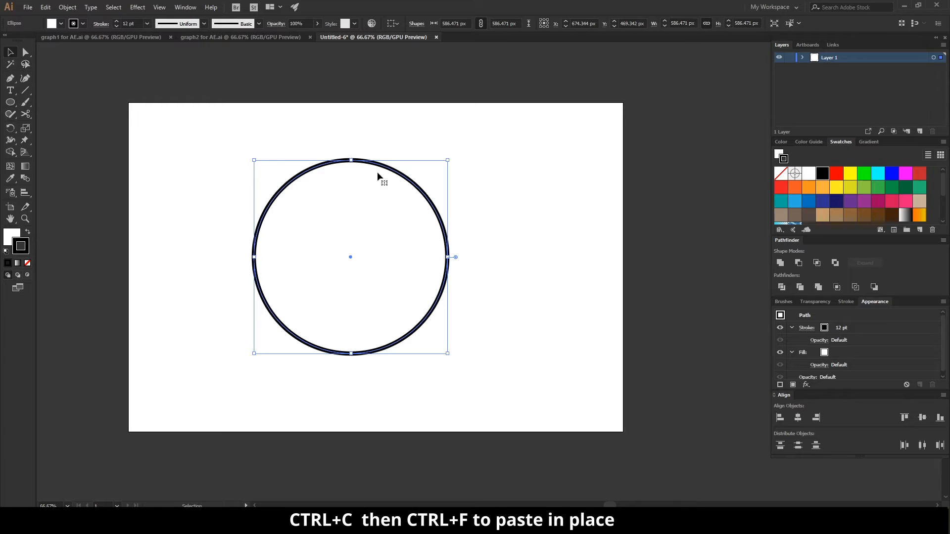
{"action": "key", "text": "ctrl+c"}
{"action": "key", "text": "ctrl+f"}
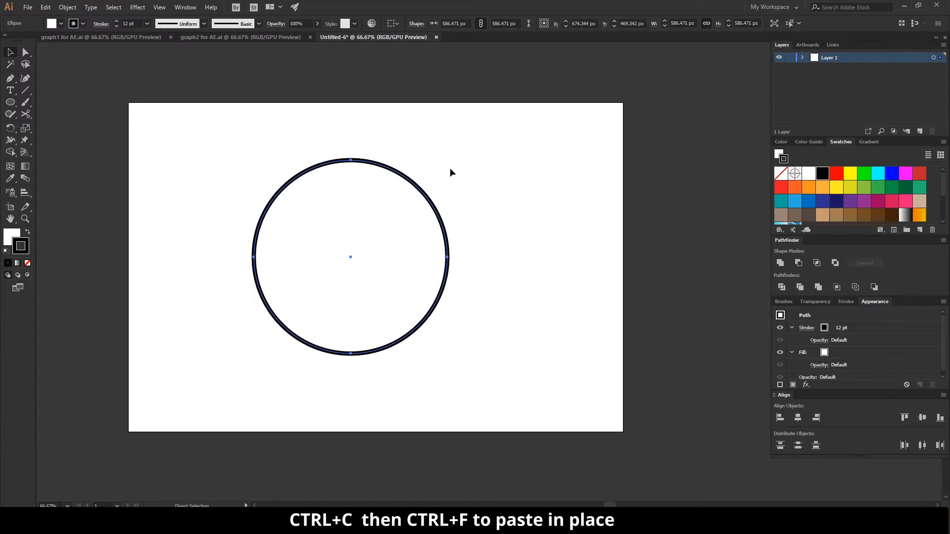
{"action": "left_click_drag", "start_coordinate": [449, 161], "coordinate": [387, 219]}
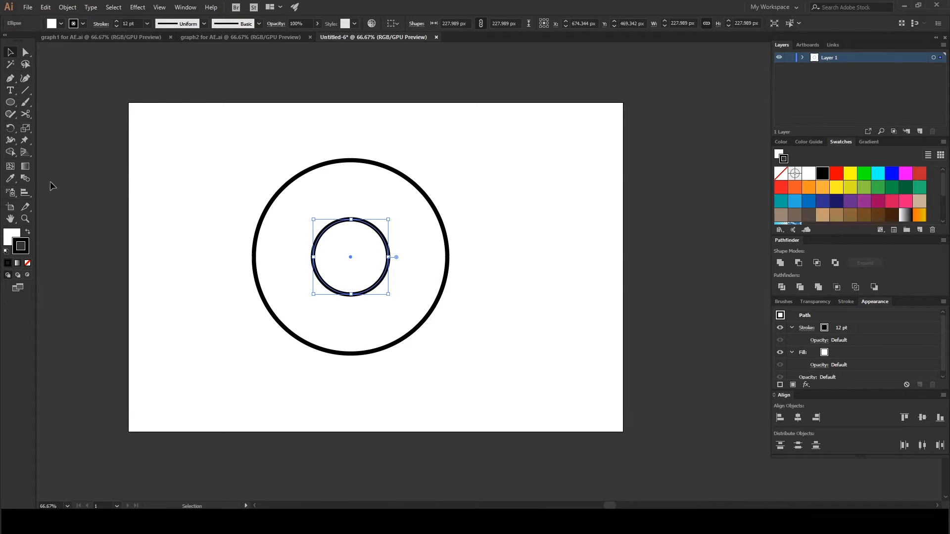
- Blend the inner and outer circles using Specified Steps spacing with 3 steps
{"action": "left_click", "coordinate": [25, 178]}
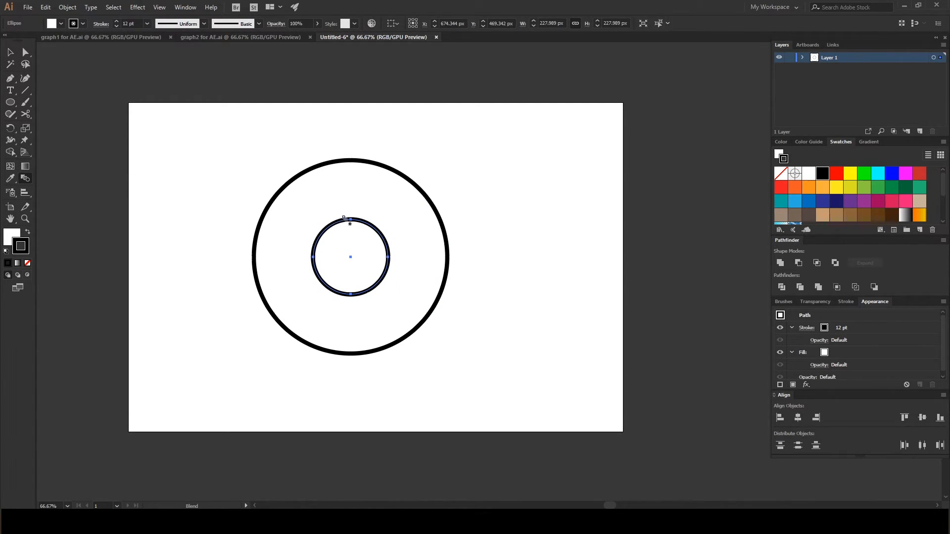
{"action": "left_click", "coordinate": [323, 164]}
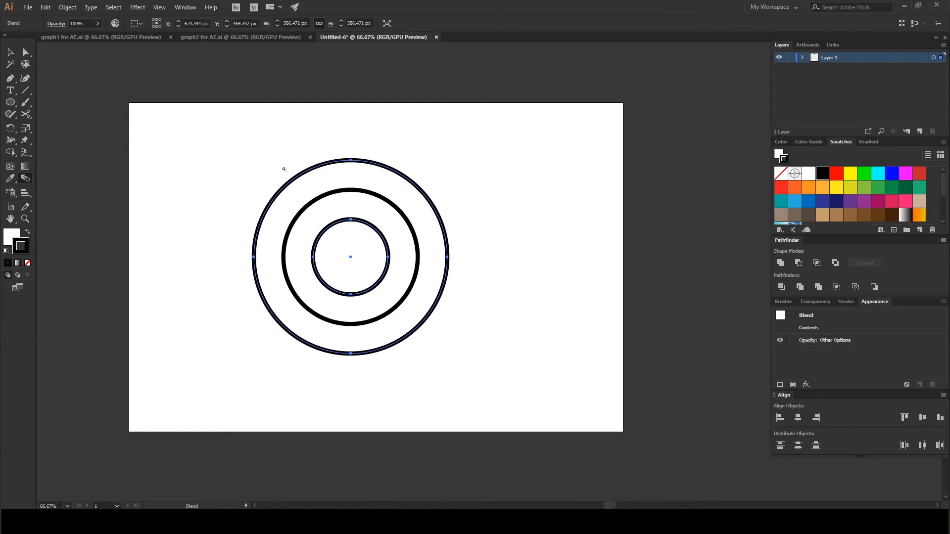
{"action": "double_click", "coordinate": [25, 178]}
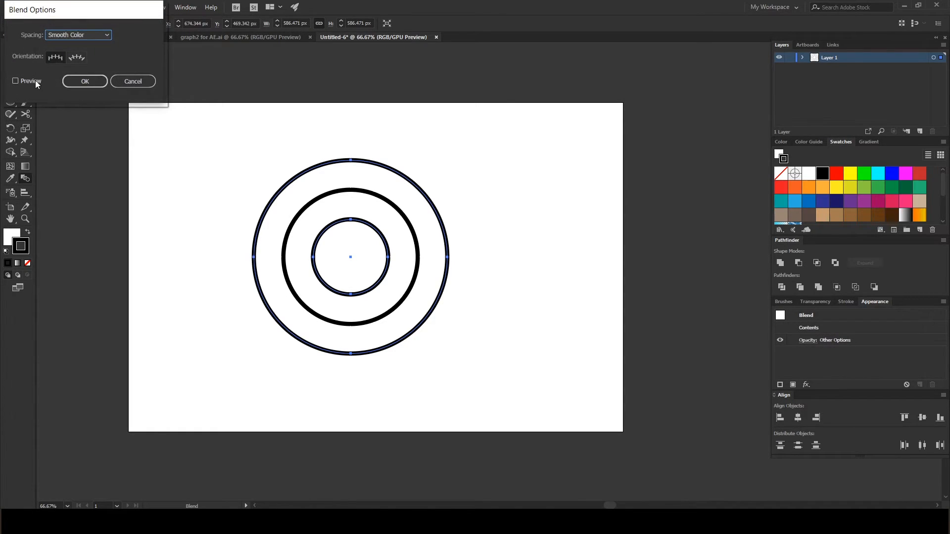
{"action": "left_click", "coordinate": [85, 34]}
{"action": "left_click", "coordinate": [96, 55]}
{"action": "type", "text": "2"}
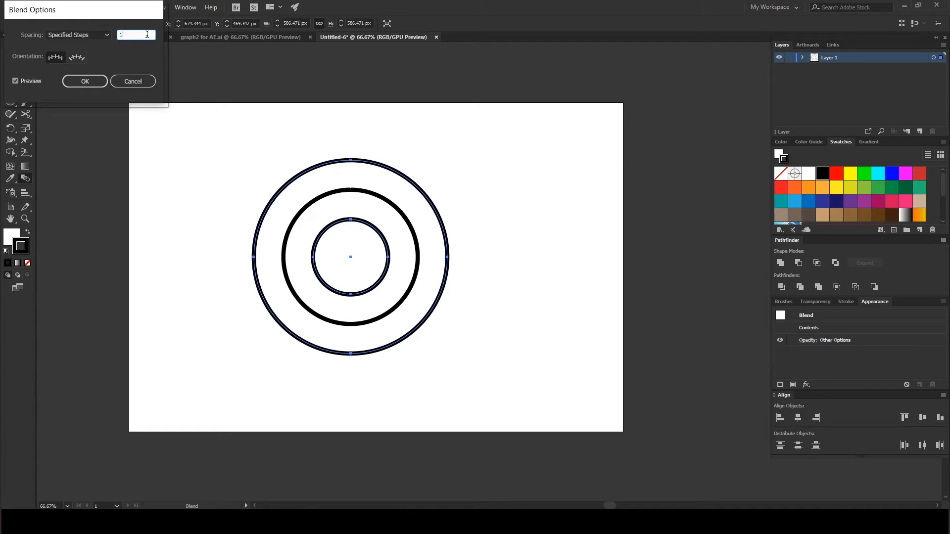
{"action": "key", "text": "Up"}
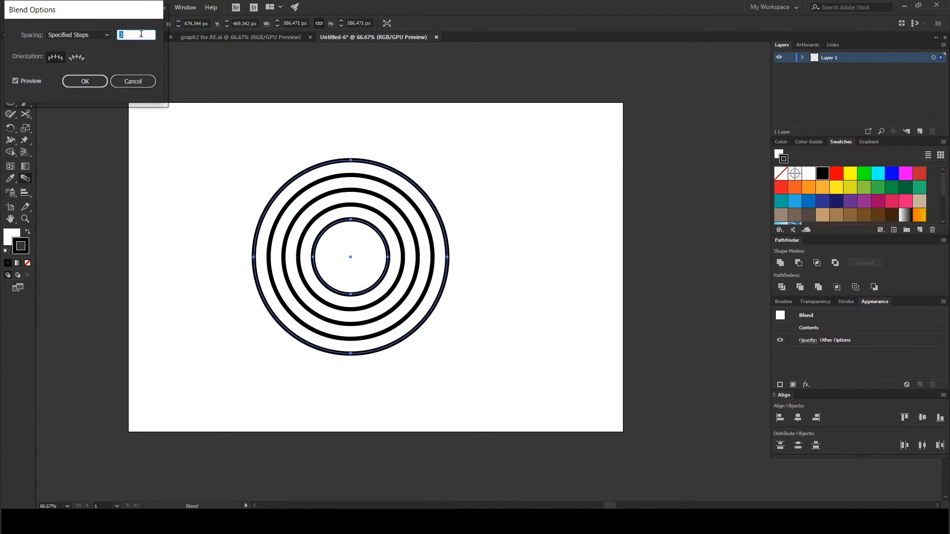
{"action": "key", "text": "Up"}
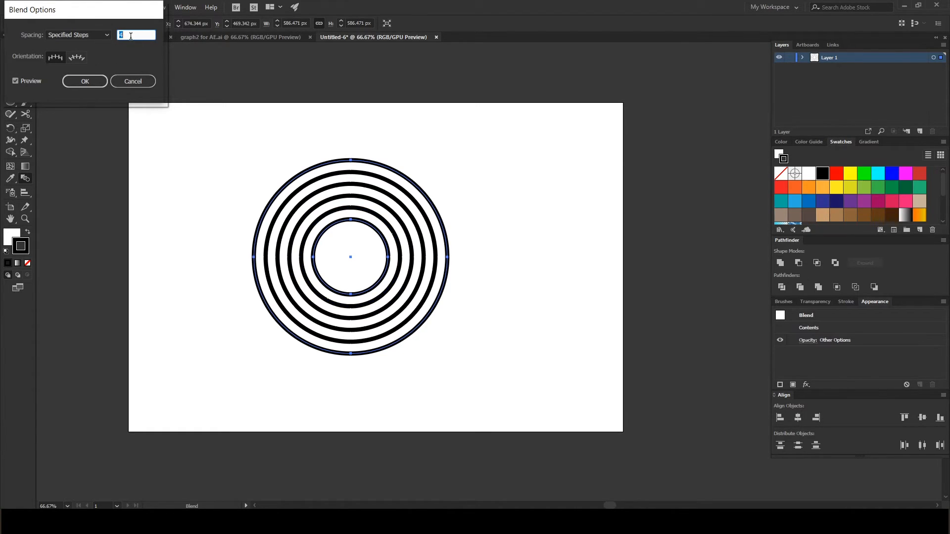
{"action": "key", "text": "Down"}
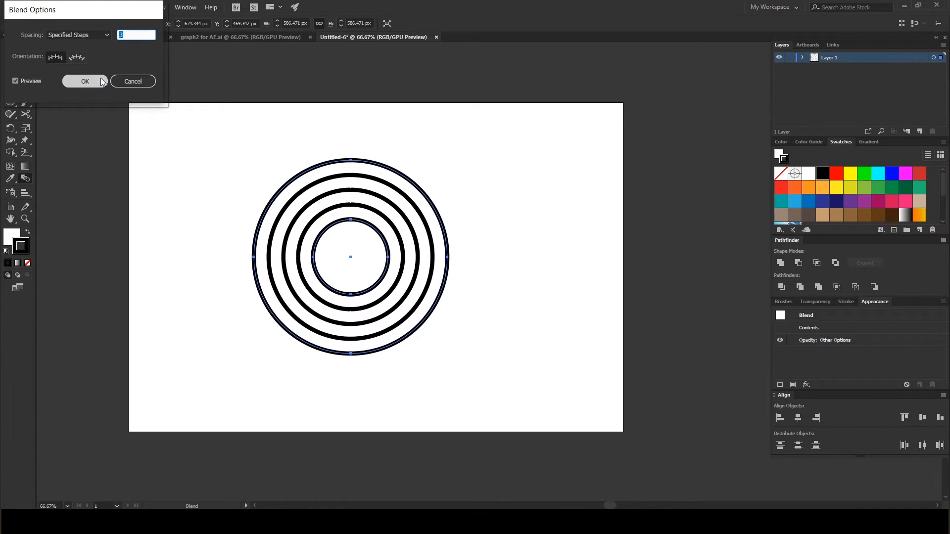
{"action": "left_click", "coordinate": [86, 81]}
- Expand the circle blend with object, fill and stroke included
{"action": "left_click", "coordinate": [10, 52]}
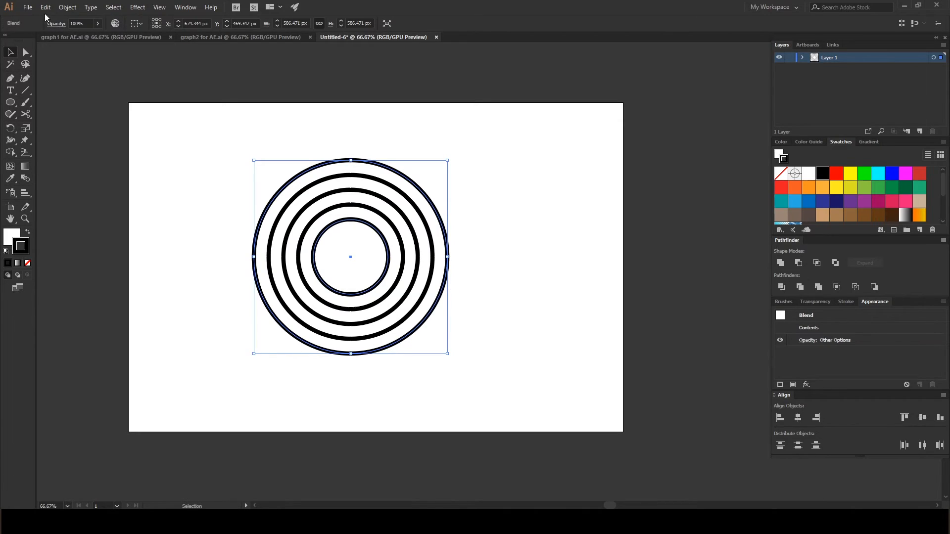
{"action": "left_click", "coordinate": [67, 7]}
{"action": "left_click", "coordinate": [82, 120]}
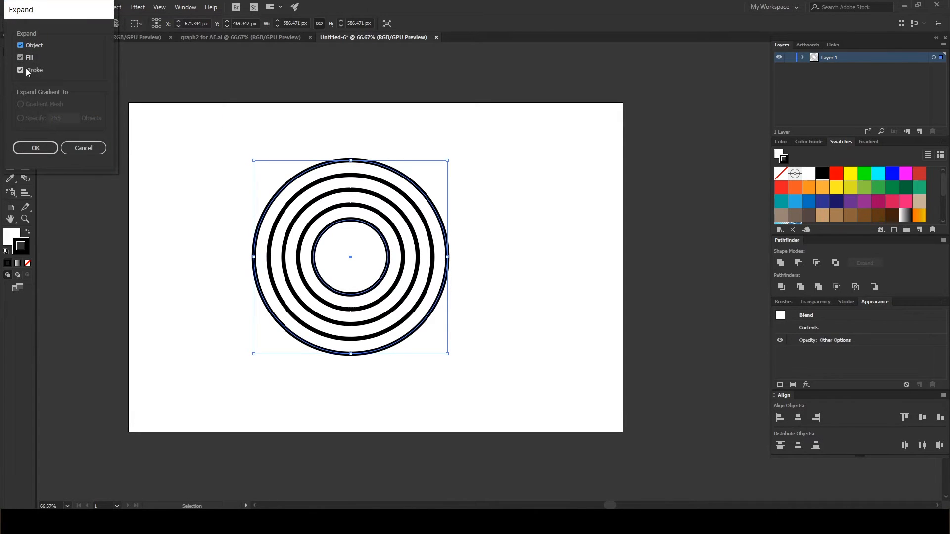
{"action": "left_click", "coordinate": [35, 147]}
- Enlarge the group of circles about its centre to about 742 px and set its stroke weight to 20 pt
{"action": "left_click_drag", "start_coordinate": [448, 353], "coordinate": [487, 376]}
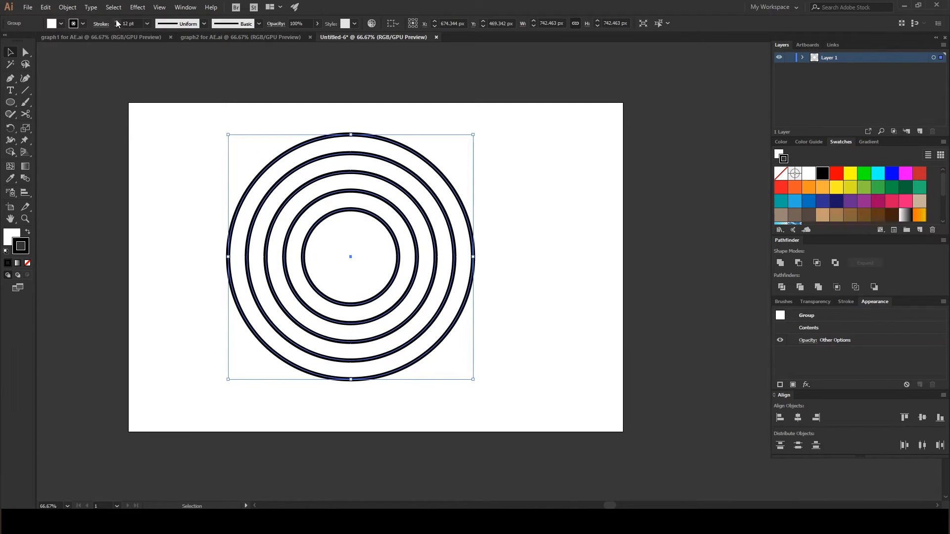
{"action": "left_click", "coordinate": [146, 24]}
{"action": "left_click", "coordinate": [160, 208]}
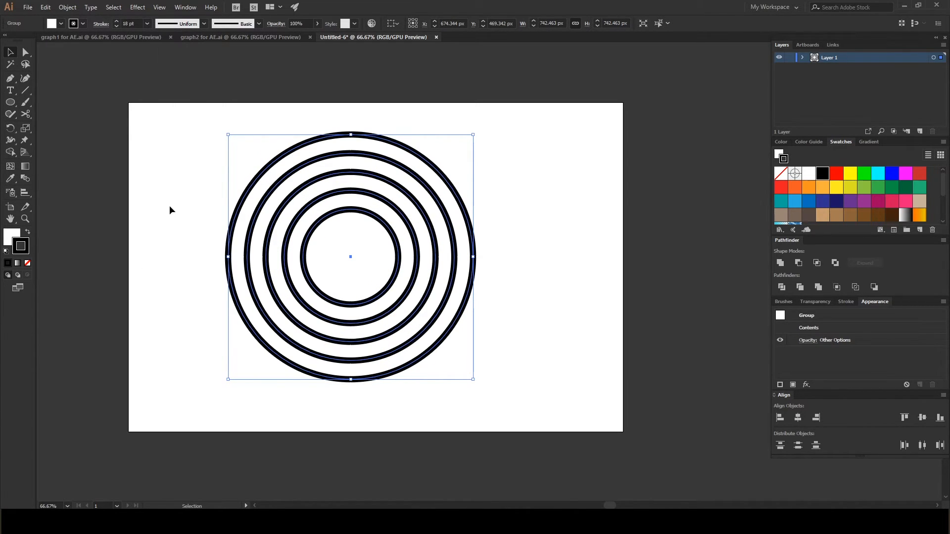
{"action": "left_click", "coordinate": [146, 24]}
{"action": "left_click", "coordinate": [166, 220]}
{"action": "left_click", "coordinate": [174, 216]}
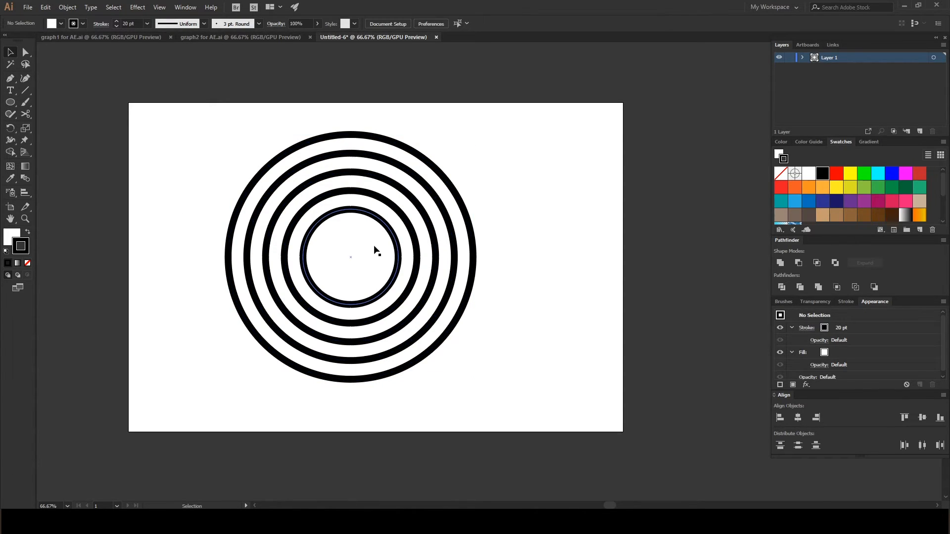
- Ungroup the five concentric circles and deselect them
{"action": "left_click", "coordinate": [388, 237]}
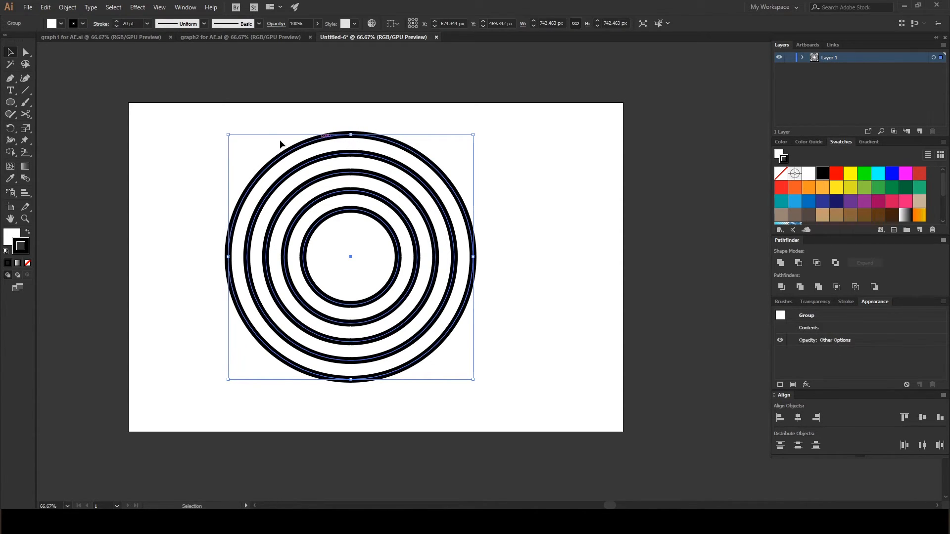
{"action": "right_click", "coordinate": [299, 144]}
{"action": "left_click", "coordinate": [336, 233]}
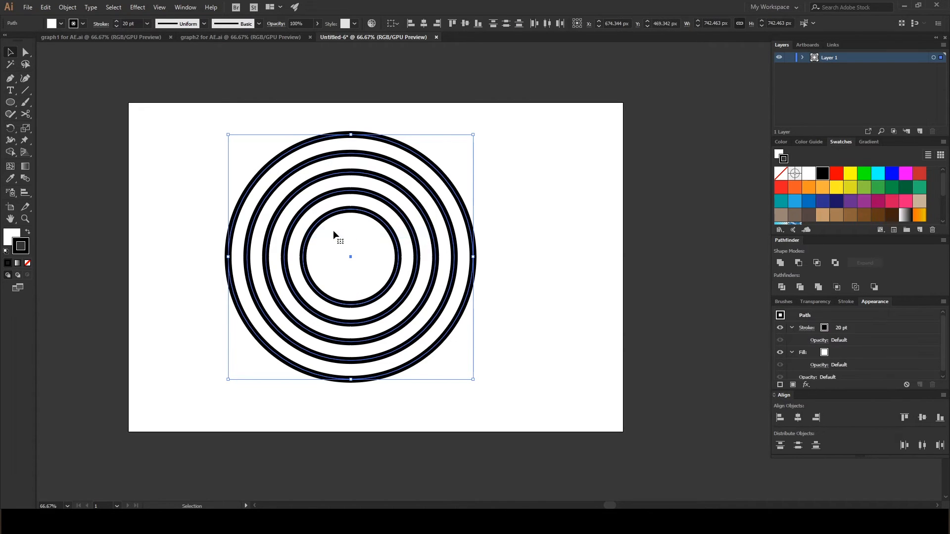
{"action": "left_click", "coordinate": [221, 191]}
- Cut the outermost ring at its top anchor and just above its leftmost point with Scissors, and delete the upper-left quarter
{"action": "left_click", "coordinate": [28, 117]}
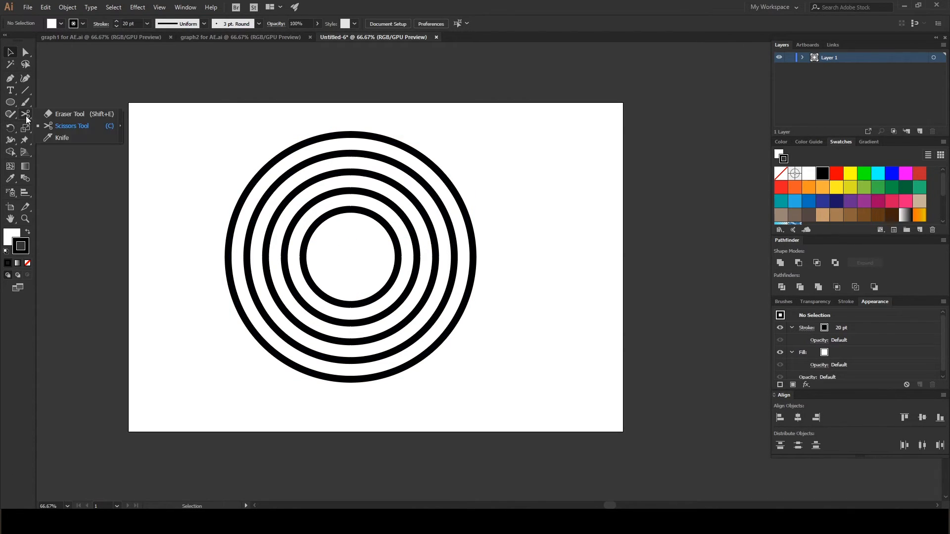
{"action": "left_click", "coordinate": [67, 125]}
{"action": "scroll", "coordinate": [349, 143], "scroll_direction": "up", "scroll_amount": 2}
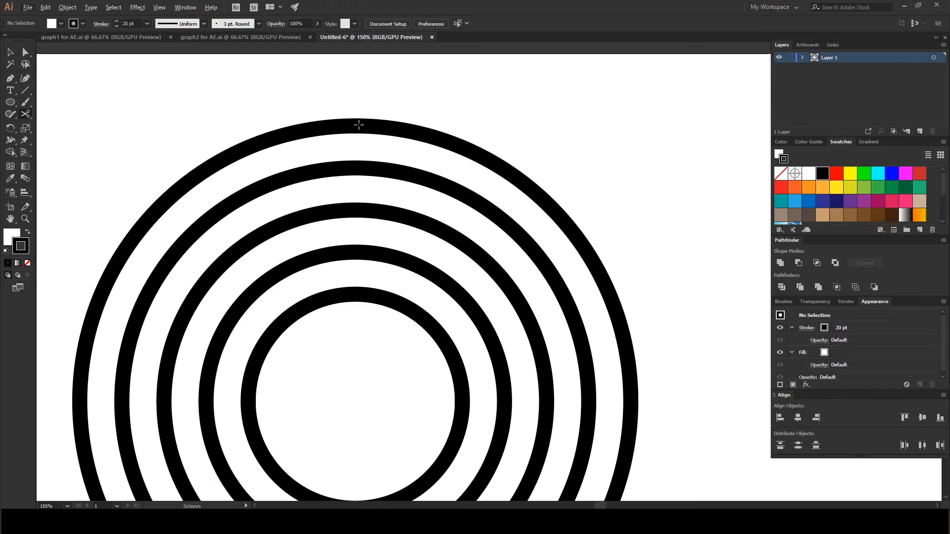
{"action": "left_click", "coordinate": [362, 126]}
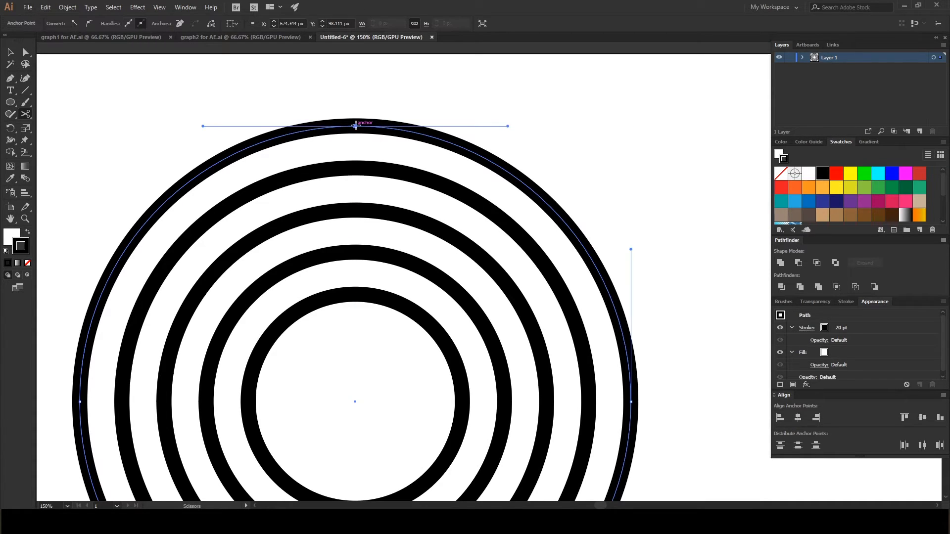
{"action": "scroll", "coordinate": [359, 126], "scroll_direction": "down", "scroll_amount": 1}
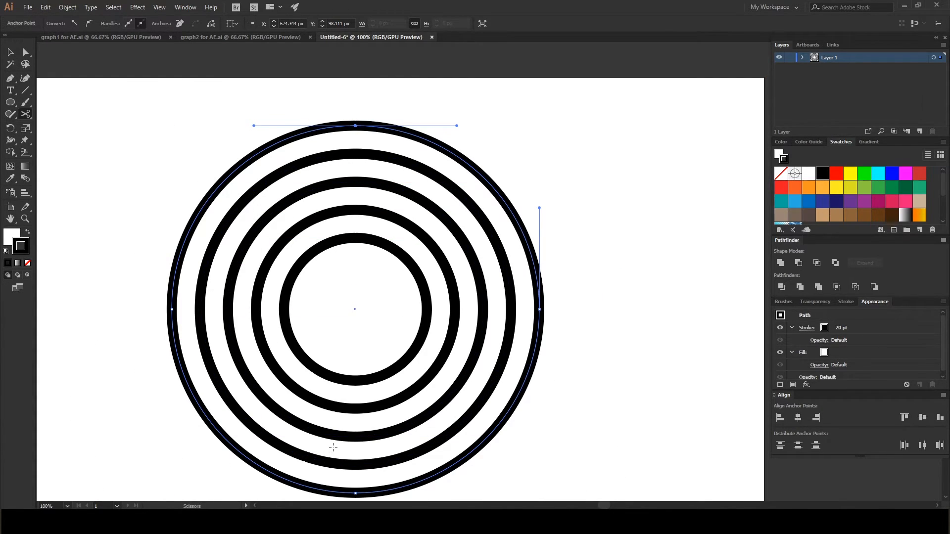
{"action": "left_click", "coordinate": [172, 291]}
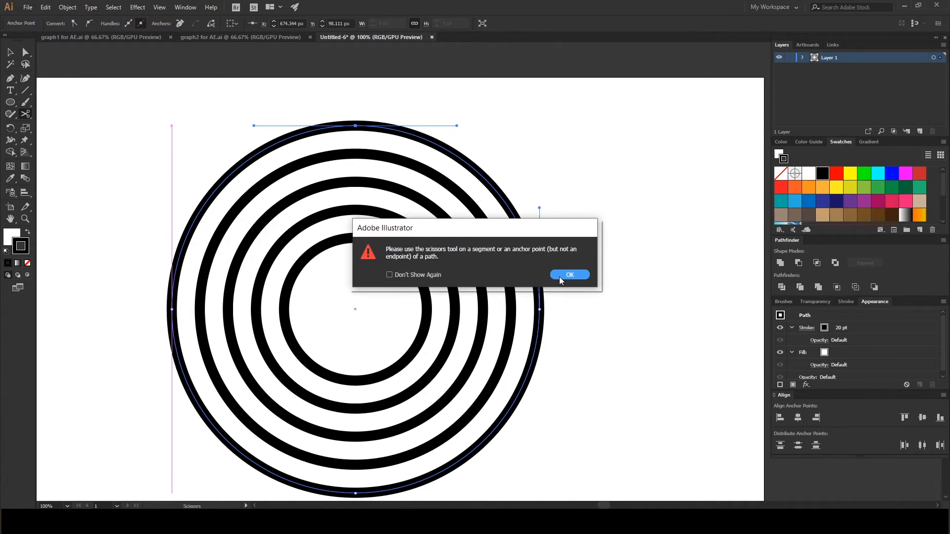
{"action": "left_click", "coordinate": [561, 278]}
{"action": "left_click", "coordinate": [172, 303]}
{"action": "left_click", "coordinate": [12, 54]}
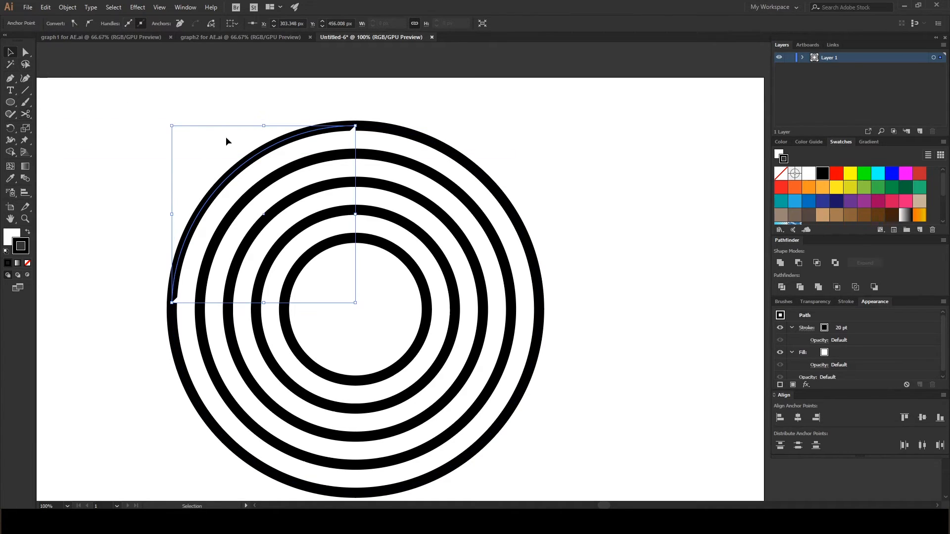
{"action": "key", "text": "Delete"}
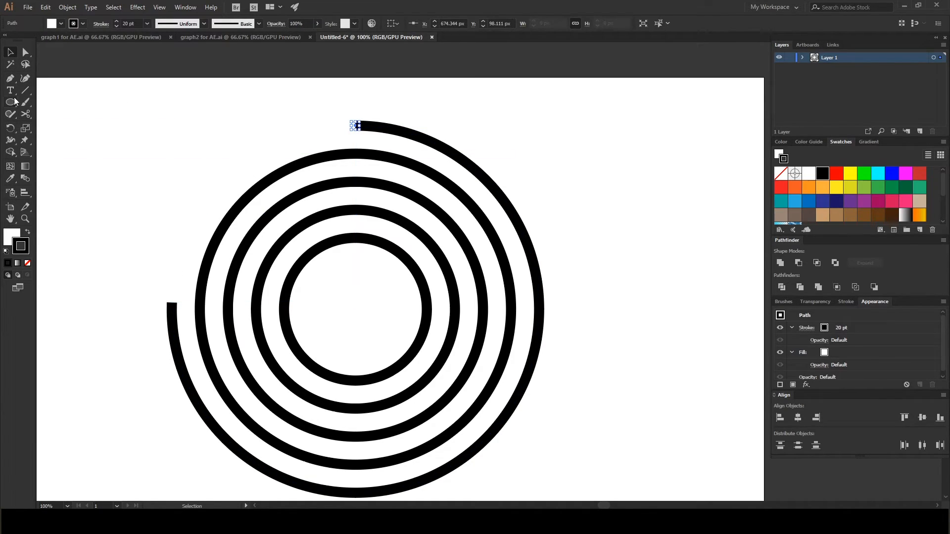
{"action": "left_click", "coordinate": [127, 115]}
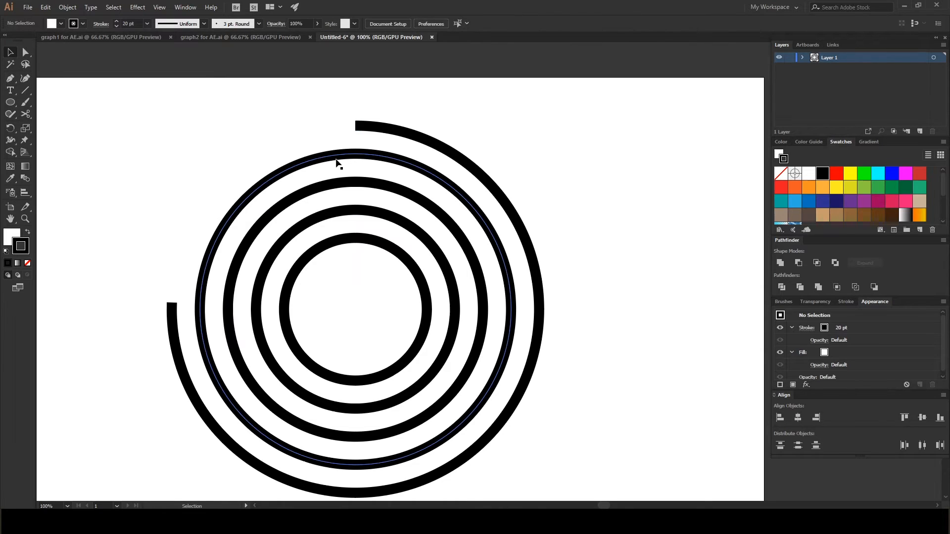
- Cut the second ring from the outside at its top anchor and lower left, and delete the left segment
{"action": "left_click", "coordinate": [26, 114]}
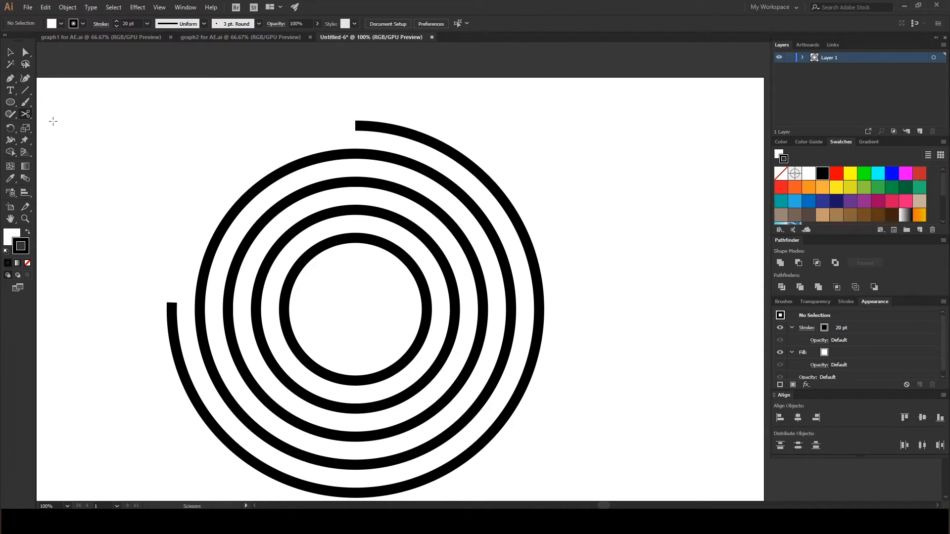
{"action": "left_click", "coordinate": [355, 155]}
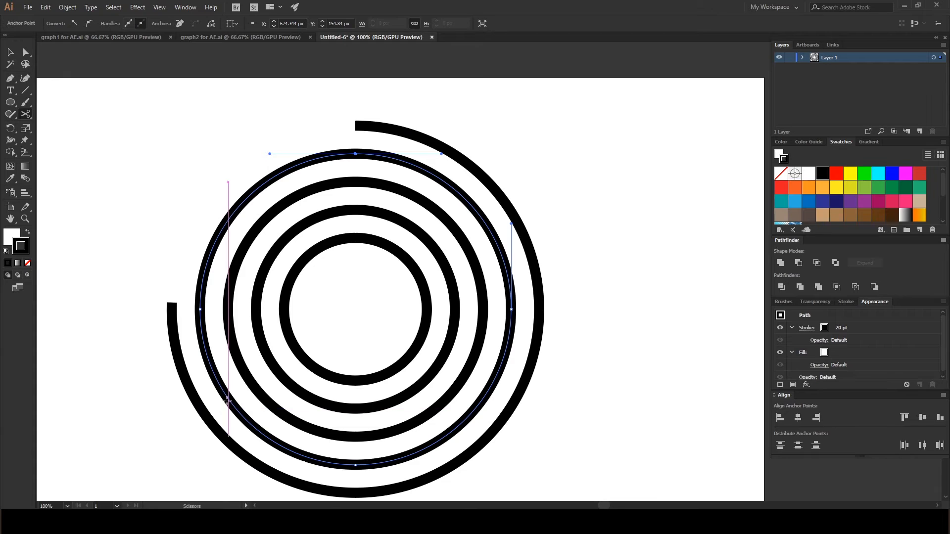
{"action": "left_click", "coordinate": [228, 399]}
{"action": "left_click", "coordinate": [11, 54]}
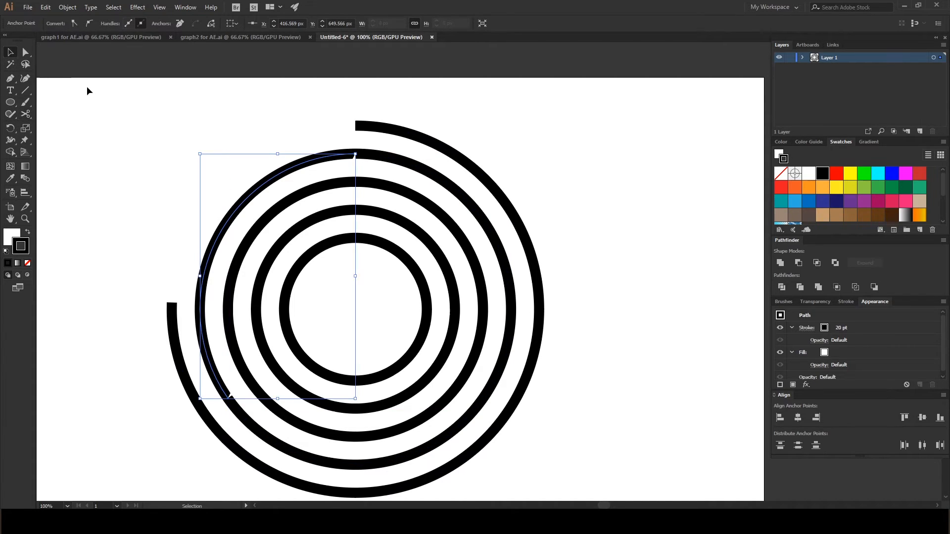
{"action": "key", "text": "Delete"}
{"action": "key", "text": "Delete"}
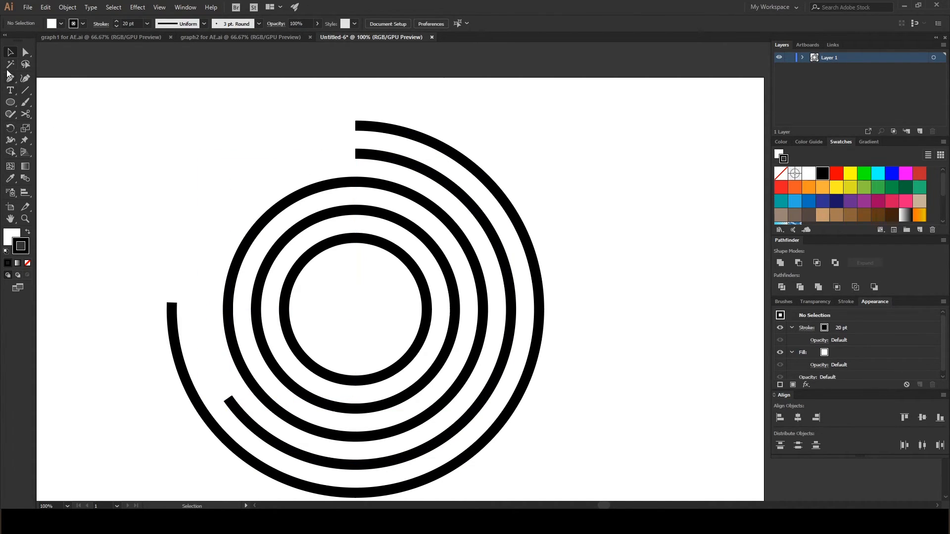
- Cut the third ring from the outside at its top anchor and just left of its lowest point with Scissors, and delete the left segment
{"action": "left_click", "coordinate": [25, 114]}
{"action": "left_click", "coordinate": [355, 182]}
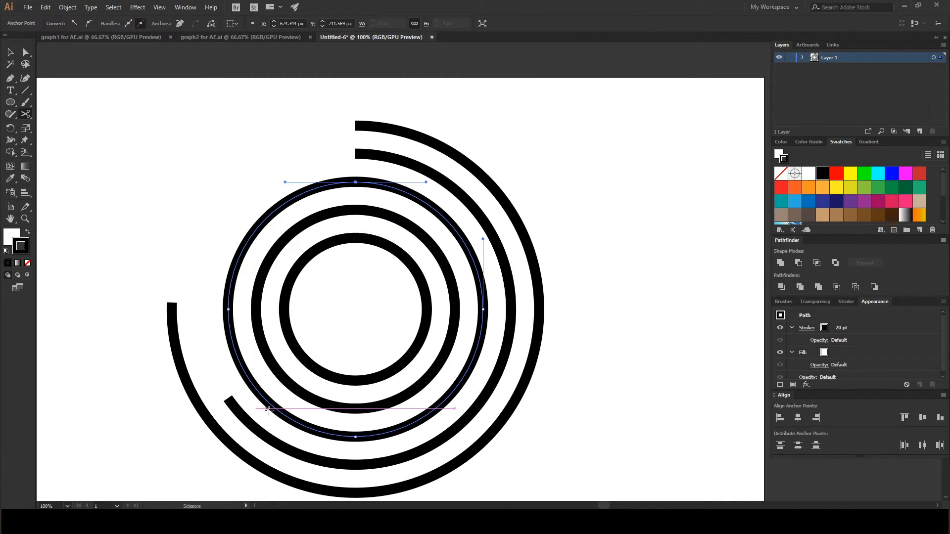
{"action": "left_click", "coordinate": [319, 429]}
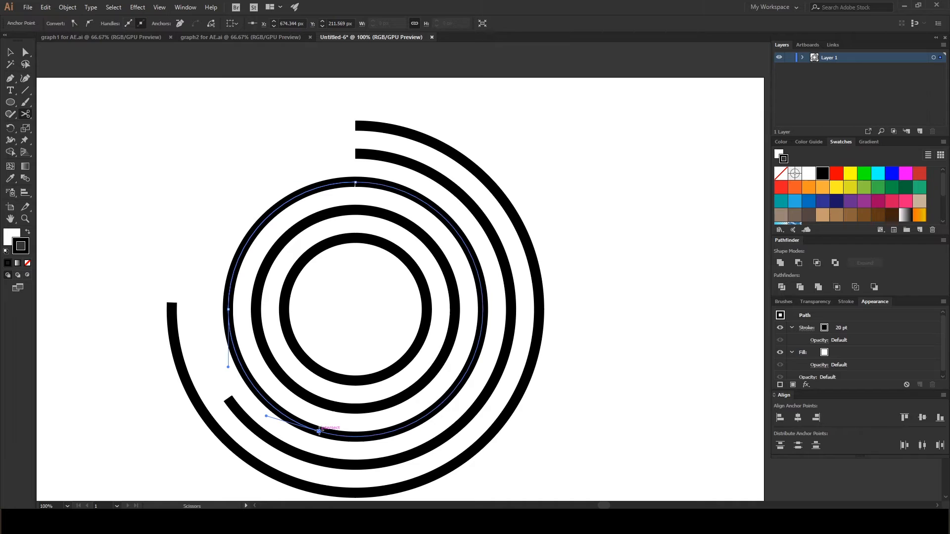
{"action": "left_click", "coordinate": [10, 52]}
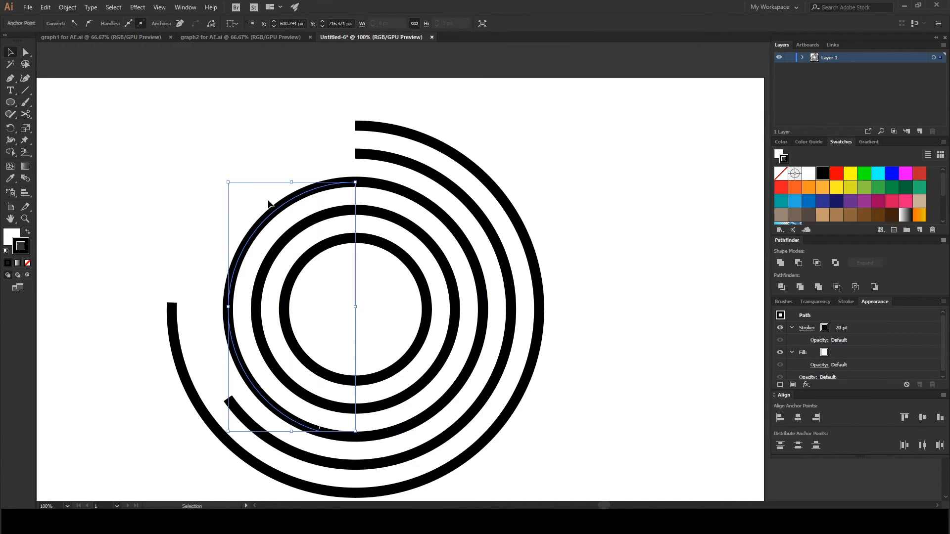
{"action": "key", "text": "Delete"}
{"action": "key", "text": "Delete"}
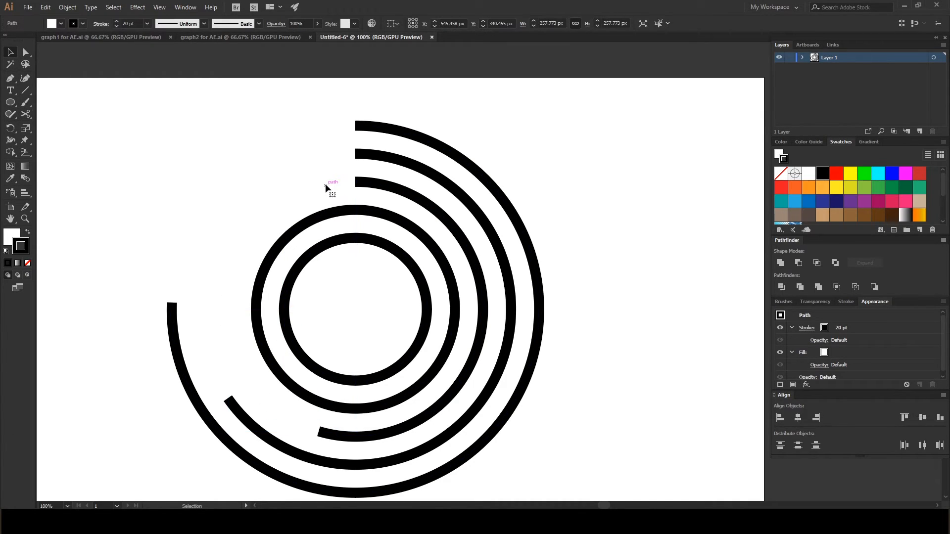
- Cut the fourth ring from the outside at its top anchor and lower right with Scissors, and delete the left segment
{"action": "left_click", "coordinate": [26, 114]}
{"action": "left_click", "coordinate": [355, 210]}
{"action": "left_click", "coordinate": [394, 398]}
{"action": "left_click", "coordinate": [10, 52]}
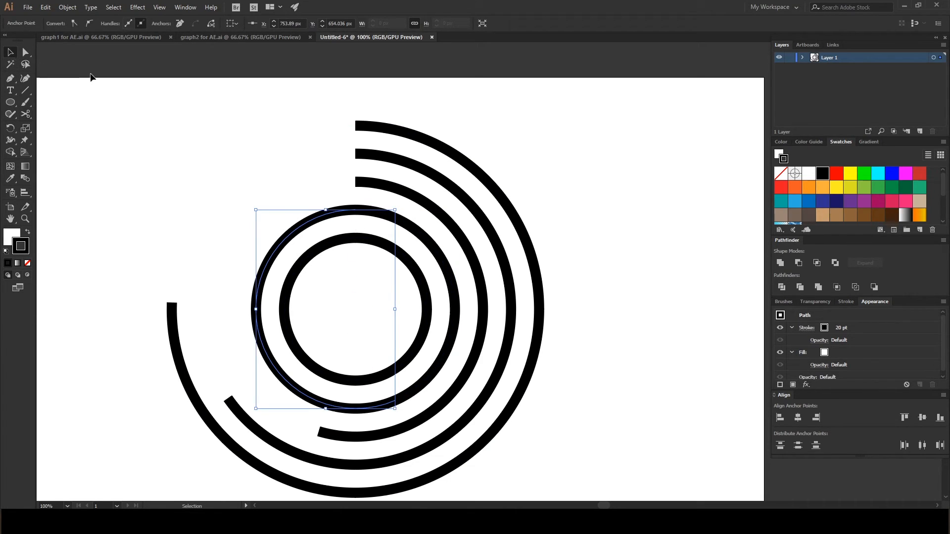
{"action": "key", "text": "Delete"}
- Cut the innermost ring at its top anchor and near its rightmost point, and delete everything but the upper-right quarter
{"action": "left_click", "coordinate": [25, 116]}
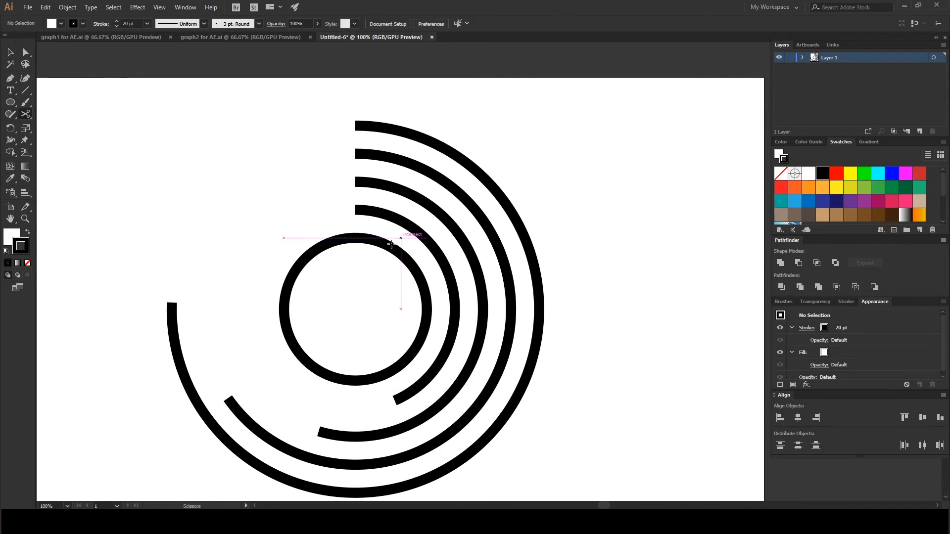
{"action": "left_click", "coordinate": [426, 311]}
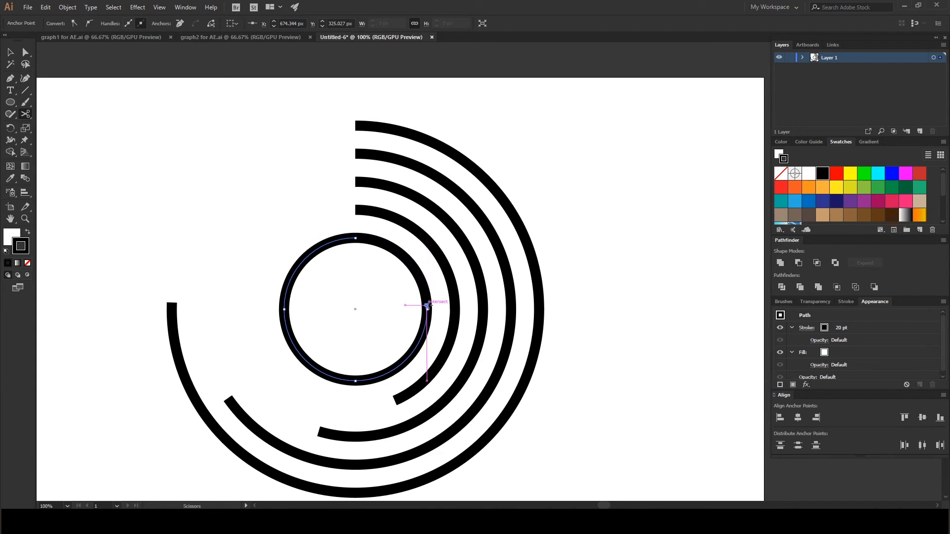
{"action": "key", "text": "v"}
{"action": "left_click", "coordinate": [405, 292]}
{"action": "key", "text": "Delete"}
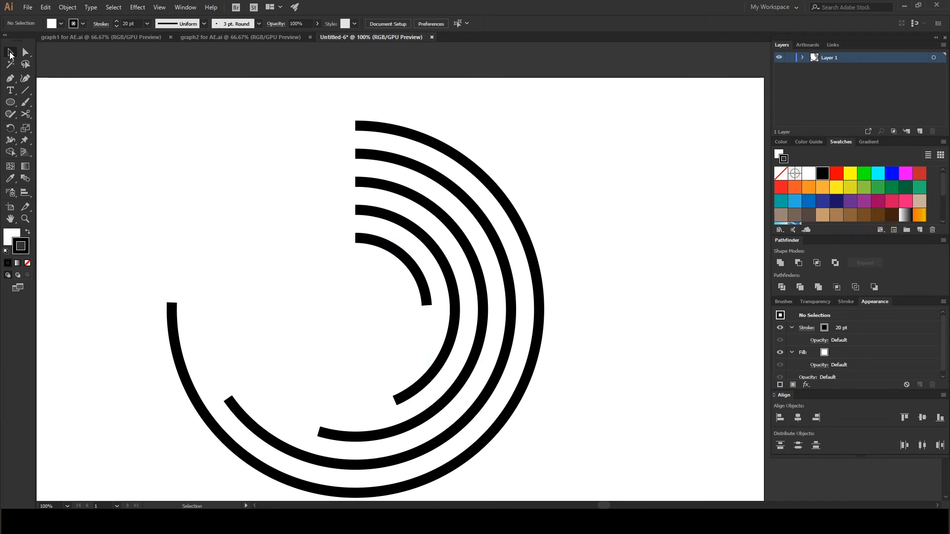
- Set the stroke weight of all five arcs to 32 pt with round caps
{"action": "key", "text": "ctrl+minus"}
{"action": "key", "text": "ctrl+minus"}
{"action": "left_click_drag", "start_coordinate": [141, 139], "coordinate": [390, 327]}
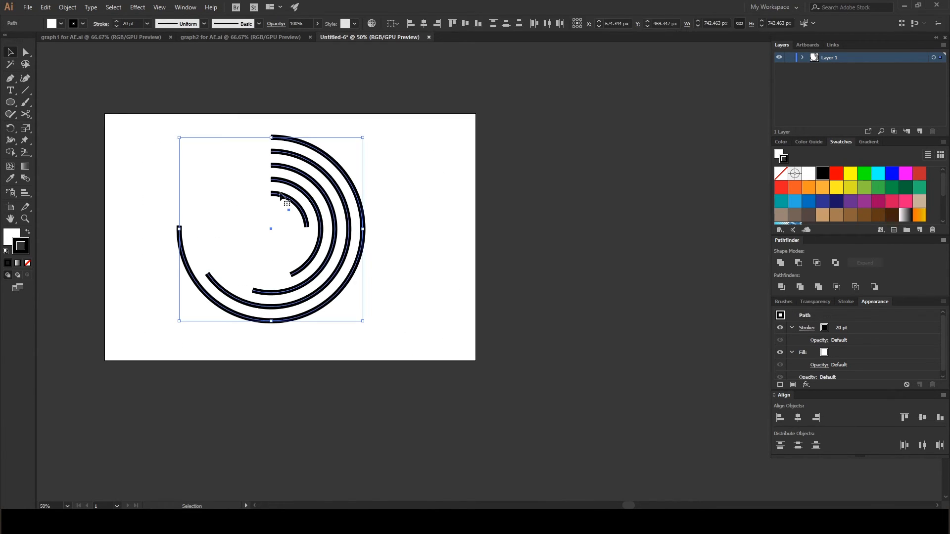
{"action": "left_click", "coordinate": [101, 24]}
{"action": "left_click", "coordinate": [50, 50]}
{"action": "left_click", "coordinate": [37, 34]}
{"action": "left_click", "coordinate": [38, 33]}
{"action": "left_click", "coordinate": [37, 33]}
{"action": "left_click", "coordinate": [37, 33]}
- Give the five arcs round corner joins and flat butt caps, and deselect them
{"action": "left_click", "coordinate": [48, 63]}
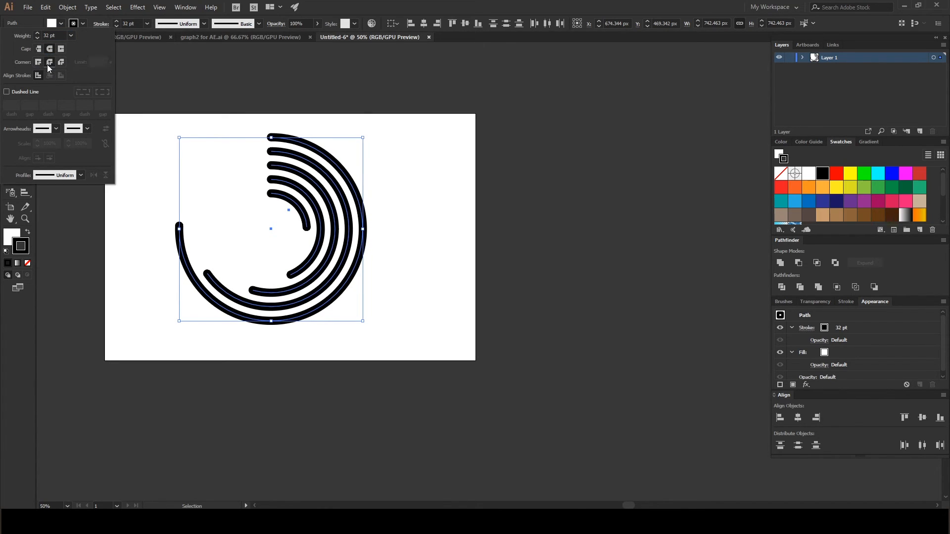
{"action": "left_click", "coordinate": [40, 50]}
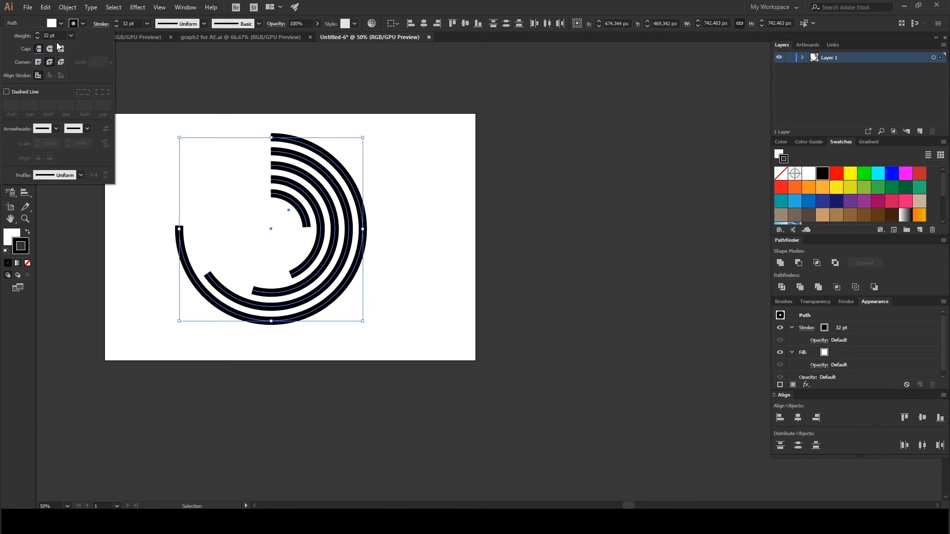
{"action": "left_click", "coordinate": [151, 138]}
{"action": "left_click", "coordinate": [149, 137]}
{"action": "scroll", "coordinate": [167, 156], "scroll_direction": "up", "scroll_amount": 1}
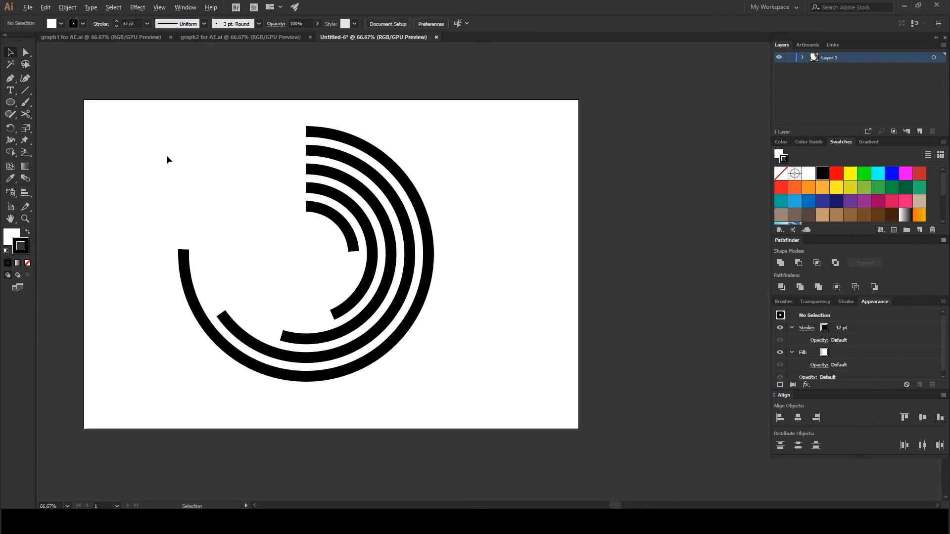
- Change the stroke colour of all five arcs to orange and deselect them
{"action": "left_click_drag", "start_coordinate": [281, 166], "coordinate": [312, 130]}
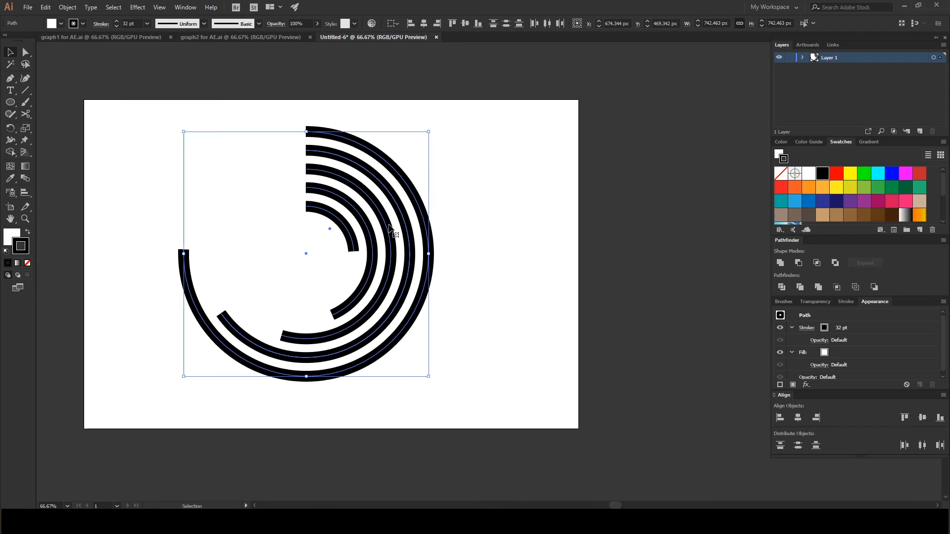
{"action": "left_click", "coordinate": [83, 24]}
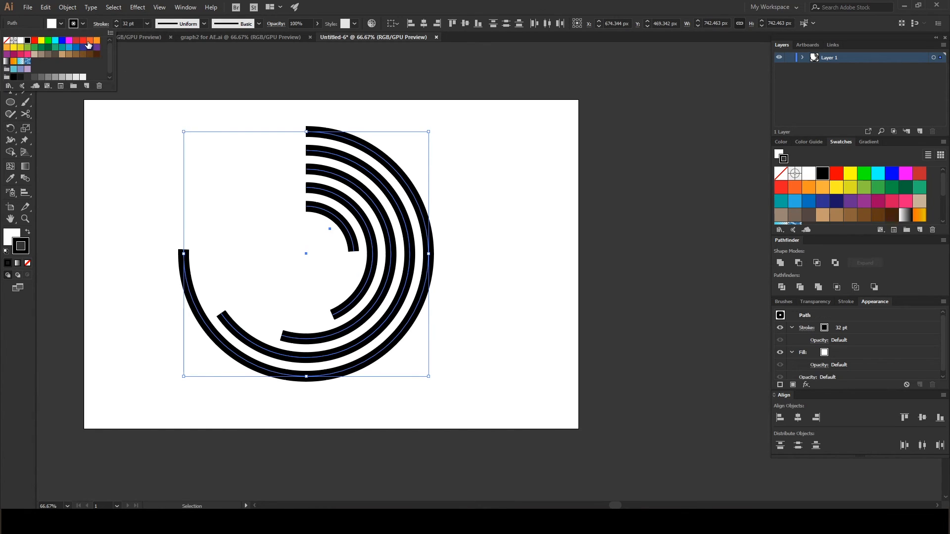
{"action": "left_click", "coordinate": [89, 42]}
{"action": "left_click", "coordinate": [122, 162]}
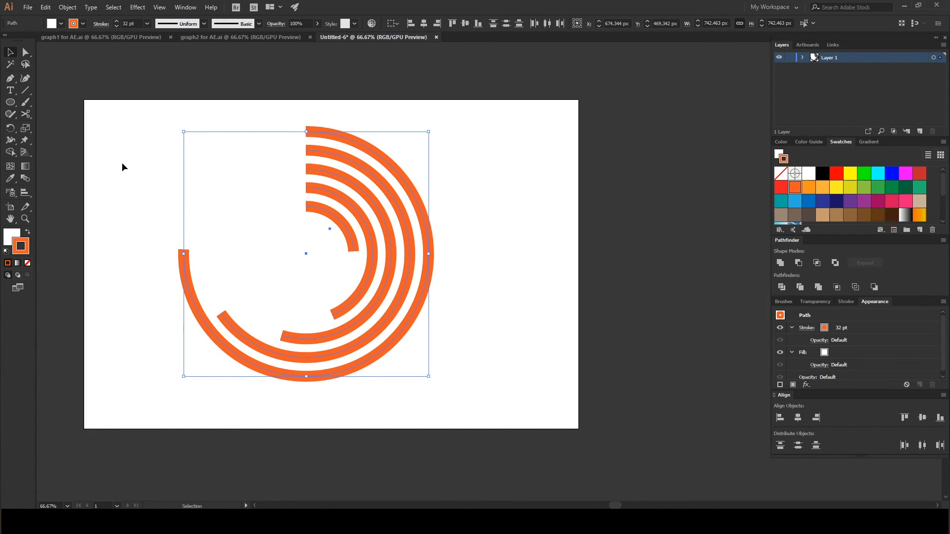
{"action": "left_click", "coordinate": [148, 170]}
- Move the five arcs together into the left half of the artboard and deselect them
{"action": "left_click", "coordinate": [328, 230]}
{"action": "left_click_drag", "start_coordinate": [347, 231], "coordinate": [272, 229]}
{"action": "left_click", "coordinate": [497, 230]}
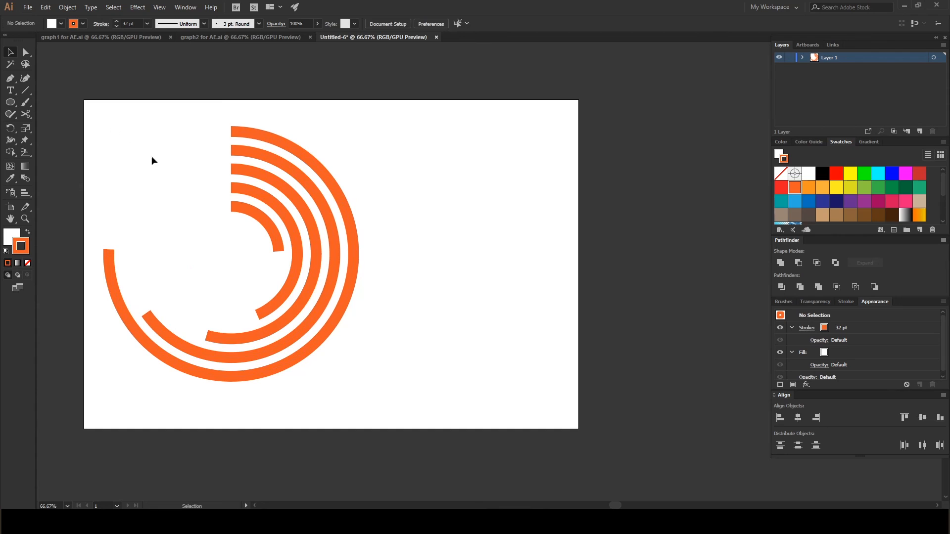
{"action": "left_click_drag", "start_coordinate": [188, 124], "coordinate": [309, 231]}
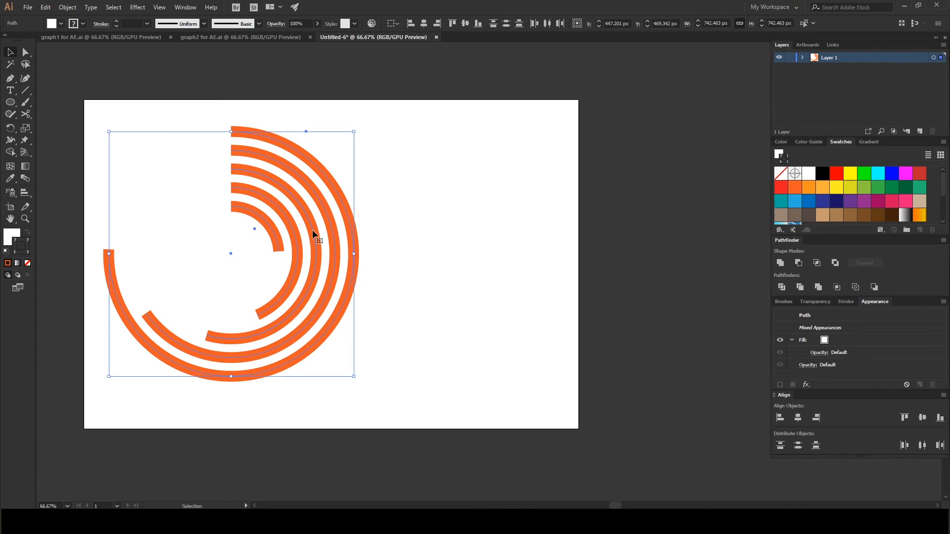
{"action": "left_click_drag", "start_coordinate": [306, 182], "coordinate": [322, 182]}
{"action": "left_click", "coordinate": [410, 190]}
- Scale the five arcs down slightly together and deselect them
{"action": "left_click", "coordinate": [11, 91]}
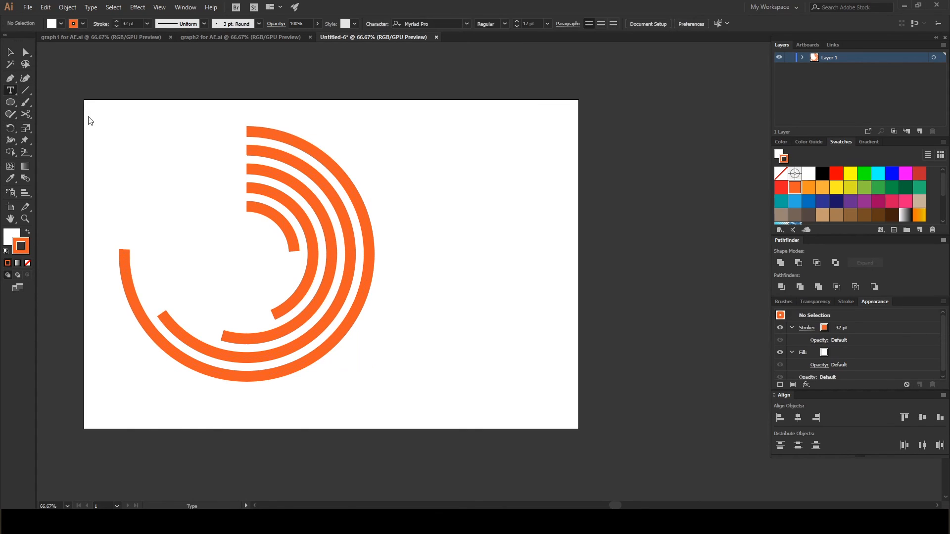
{"action": "left_click", "coordinate": [11, 53]}
{"action": "left_click", "coordinate": [336, 203]}
{"action": "left_click_drag", "start_coordinate": [208, 115], "coordinate": [359, 249]}
{"action": "left_click_drag", "start_coordinate": [369, 131], "coordinate": [286, 218]}
{"action": "left_click", "coordinate": [366, 133]}
{"action": "key", "text": "ctrl+shift+a"}
- Add the text line "1.add some text here" in the empty area to the right of the arcs
{"action": "key", "text": "t"}
{"action": "left_click", "coordinate": [415, 160]}
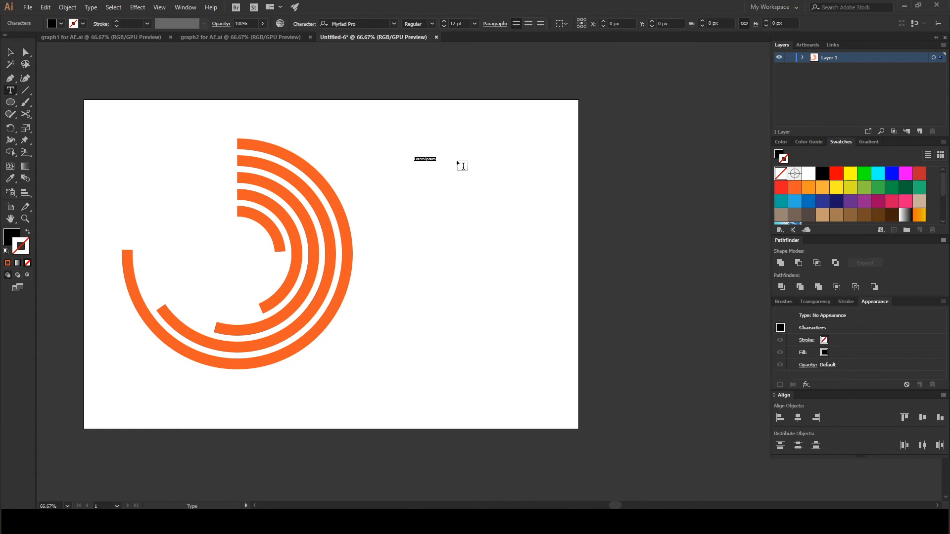
{"action": "type", "text": "1.add scome text here"}
{"action": "key", "text": "Escape"}
- Enlarge the text line beside the chart and give it an orange fill with no stroke
{"action": "left_click", "coordinate": [475, 23]}
{"action": "left_click", "coordinate": [489, 170]}
{"action": "left_click", "coordinate": [795, 188]}
{"action": "left_click", "coordinate": [27, 233]}
{"action": "left_click", "coordinate": [28, 263]}
{"action": "left_click_drag", "start_coordinate": [497, 157], "coordinate": [511, 157]}
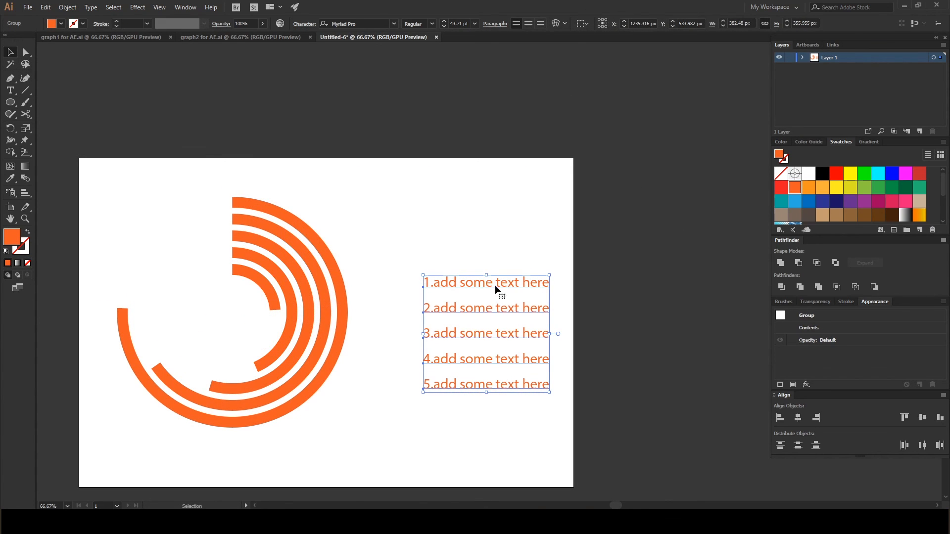
- Centre the group of five text lines vertically on the artboard
{"action": "left_click_drag", "start_coordinate": [495, 285], "coordinate": [496, 280]}
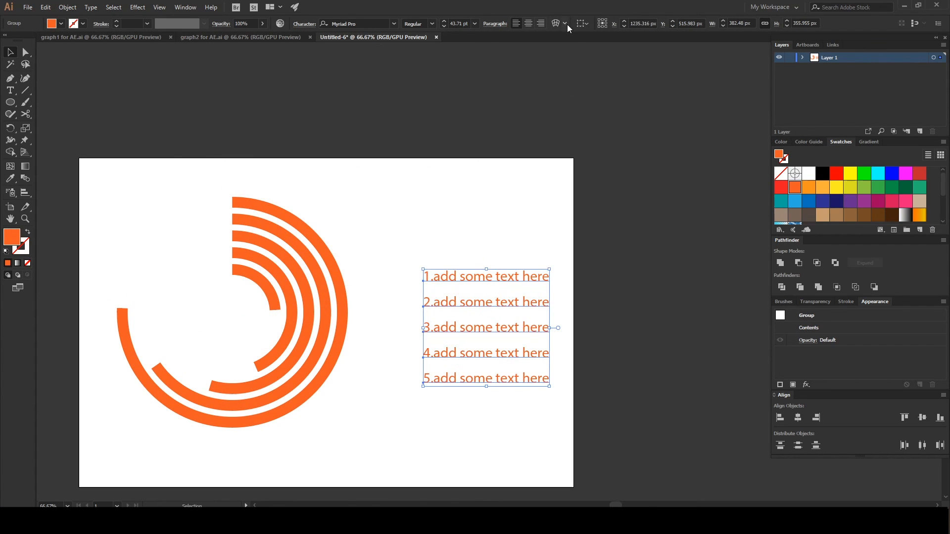
{"action": "left_click", "coordinate": [584, 23]}
{"action": "left_click", "coordinate": [604, 56]}
{"action": "left_click", "coordinate": [655, 24]}
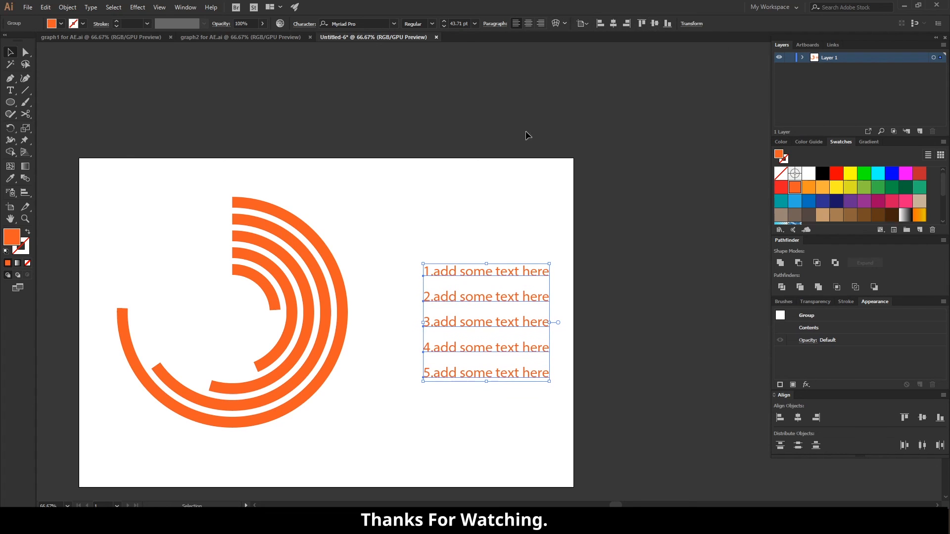
- Ungroup the five text lines and select the first one
{"action": "right_click", "coordinate": [500, 271]}
{"action": "left_click", "coordinate": [552, 362]}
{"action": "left_click", "coordinate": [501, 200]}
{"action": "left_click", "coordinate": [511, 275]}
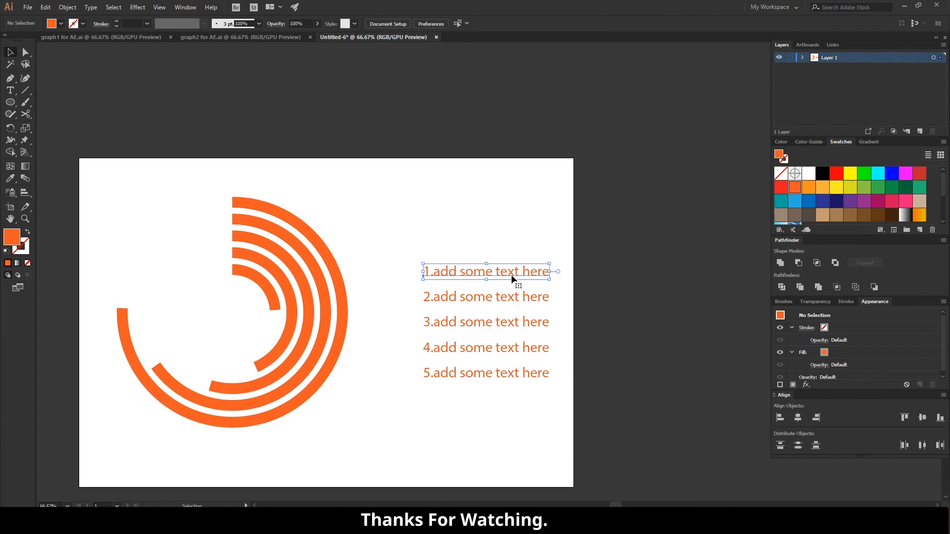